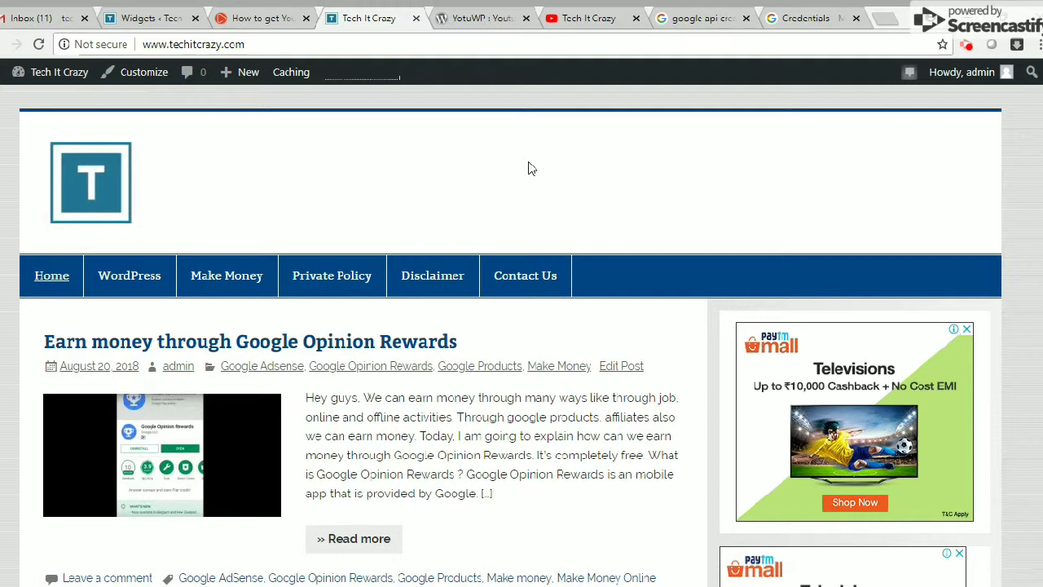
# - Examine the YotuWP plugin page on WordPress.org and the videos page of the Tech It Crazy YouTube channel
pyautogui.click(484, 18)
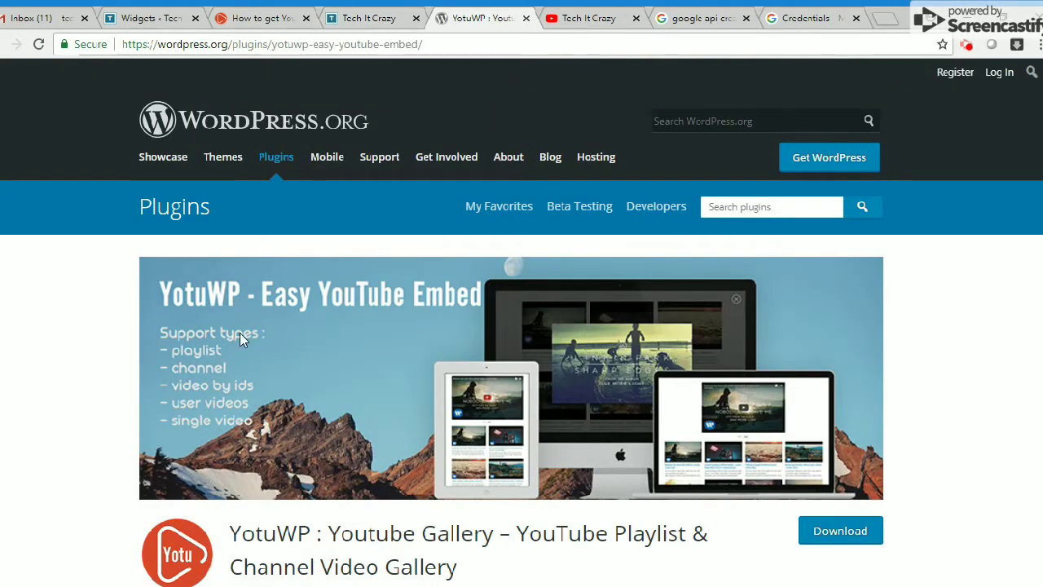
pyautogui.scroll(-1, 285, 318)
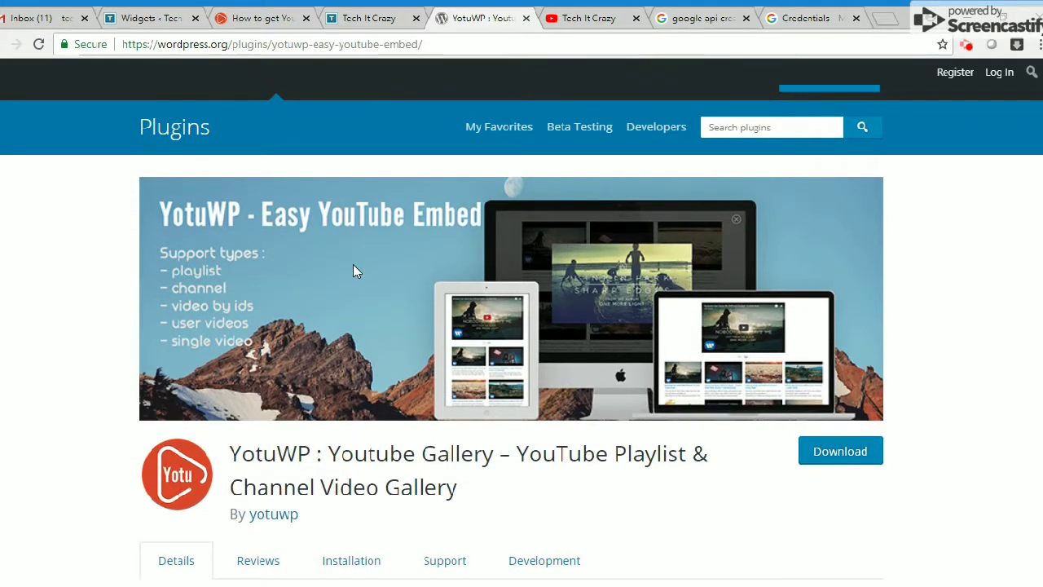
pyautogui.moveTo(312, 453); pyautogui.dragTo(238, 453)
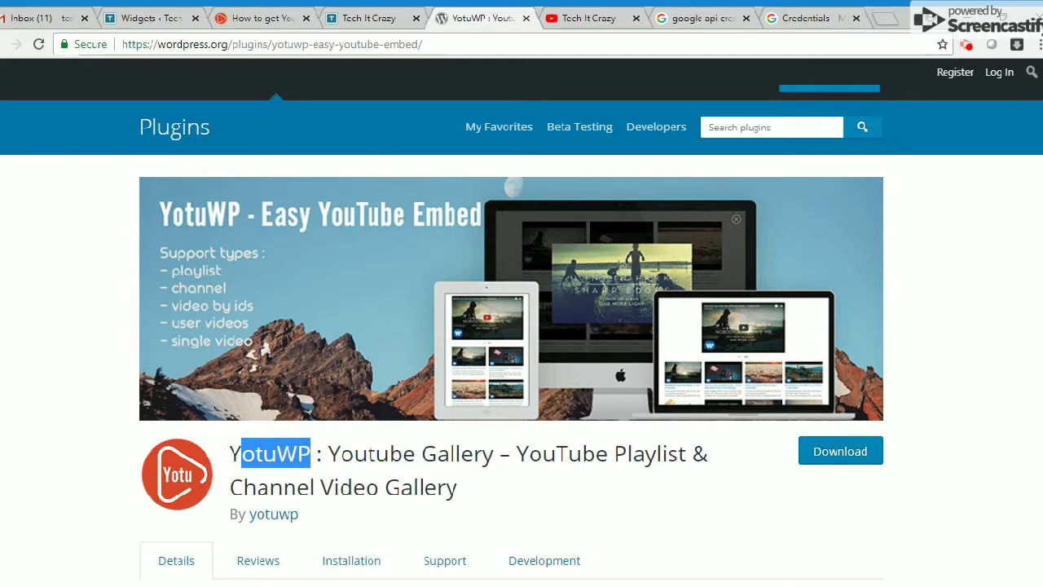
pyautogui.scroll(-1, 521, 325)
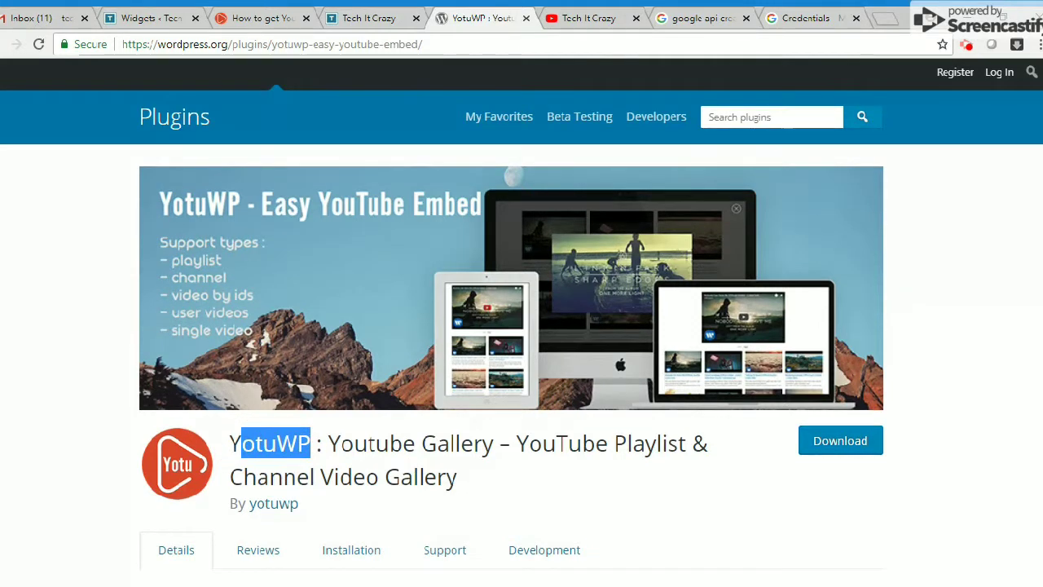
pyautogui.scroll(-1, 522, 326)
pyautogui.scroll(-1, 521, 326)
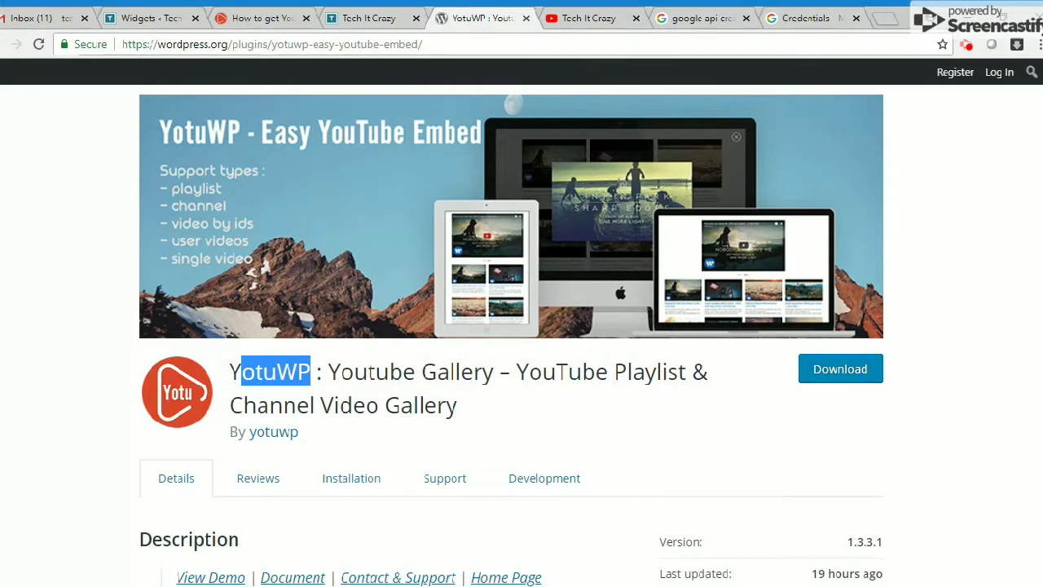
pyautogui.scroll(-1, 521, 326)
pyautogui.scroll(-1, 522, 326)
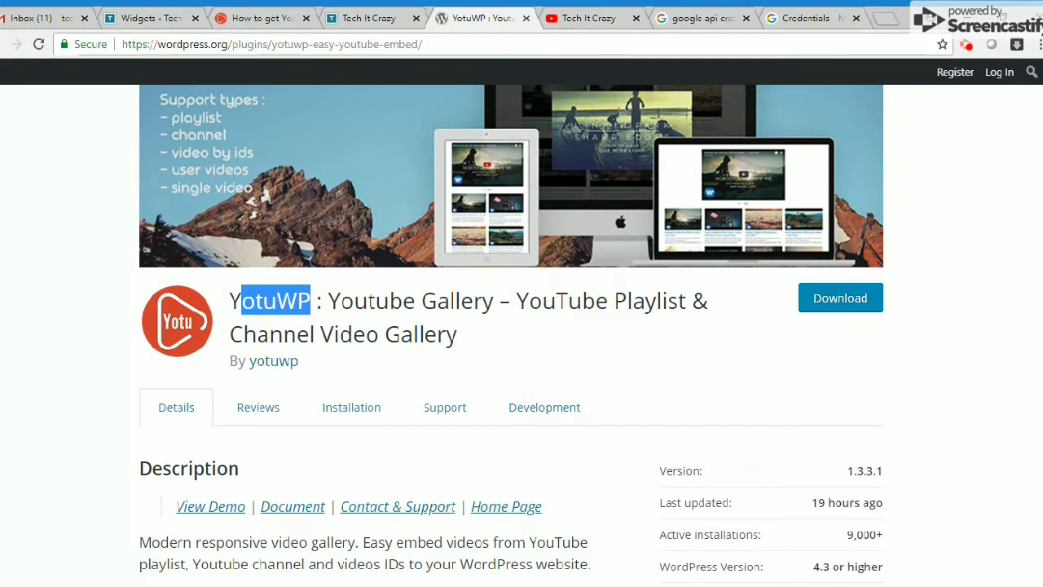
pyautogui.scroll(-1, 522, 326)
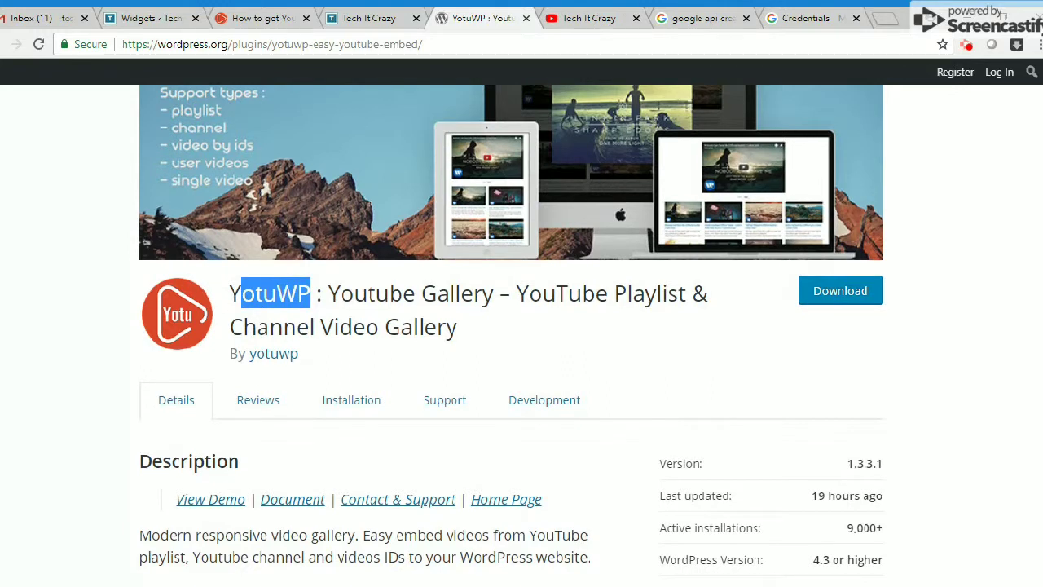
pyautogui.scroll(-1, 521, 326)
pyautogui.scroll(-1, 522, 326)
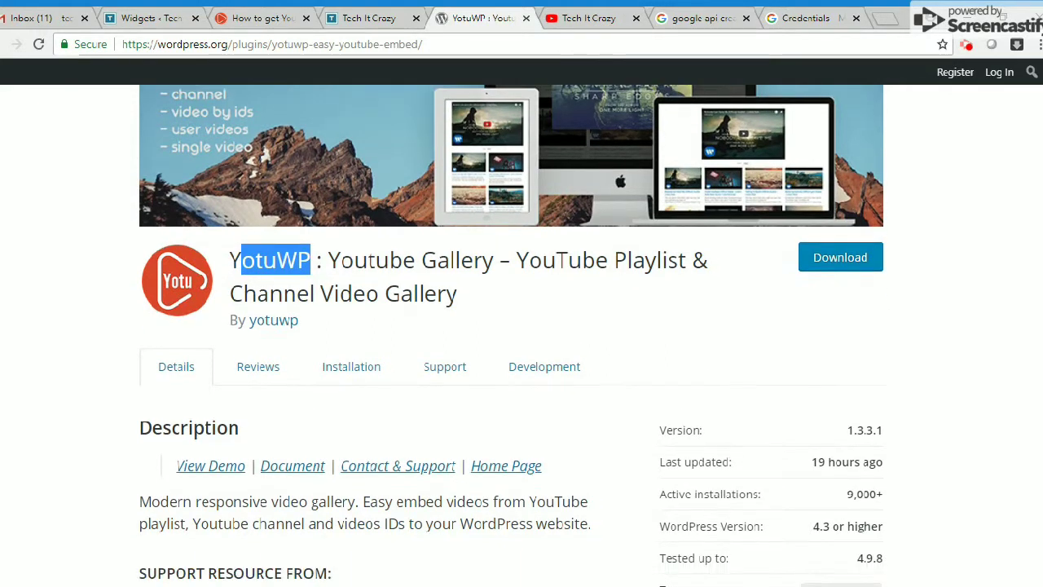
pyautogui.scroll(-1, 522, 326)
pyautogui.scroll(-1, 522, 326)
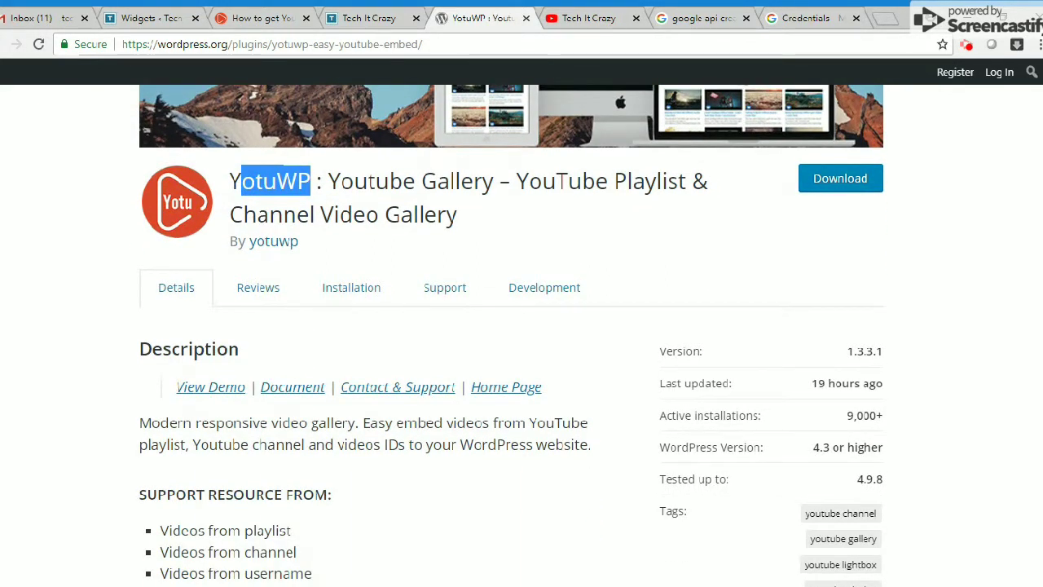
pyautogui.scroll(-1, 521, 326)
pyautogui.scroll(-1, 511, 336)
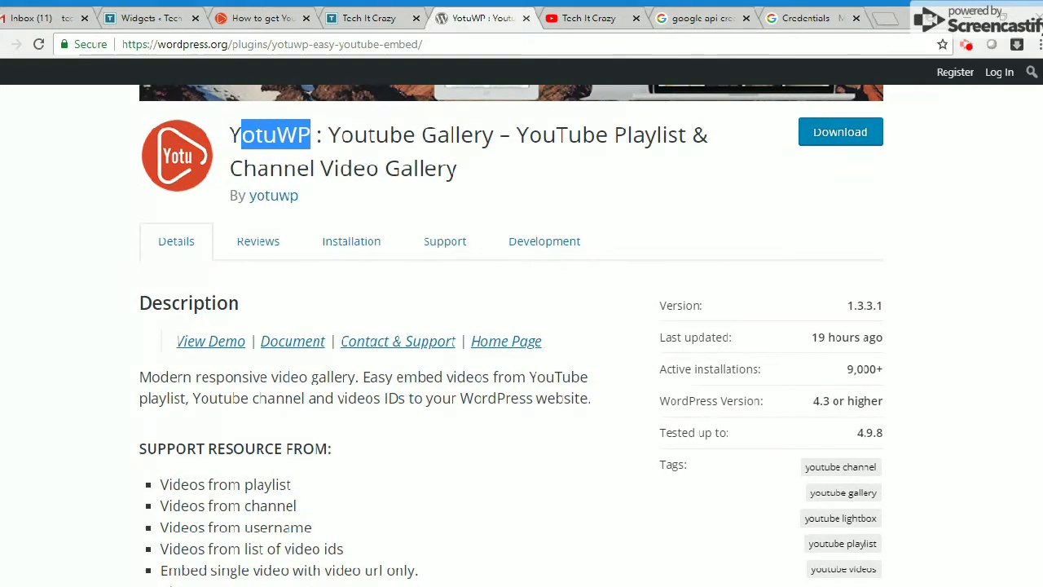
pyautogui.click(580, 15)
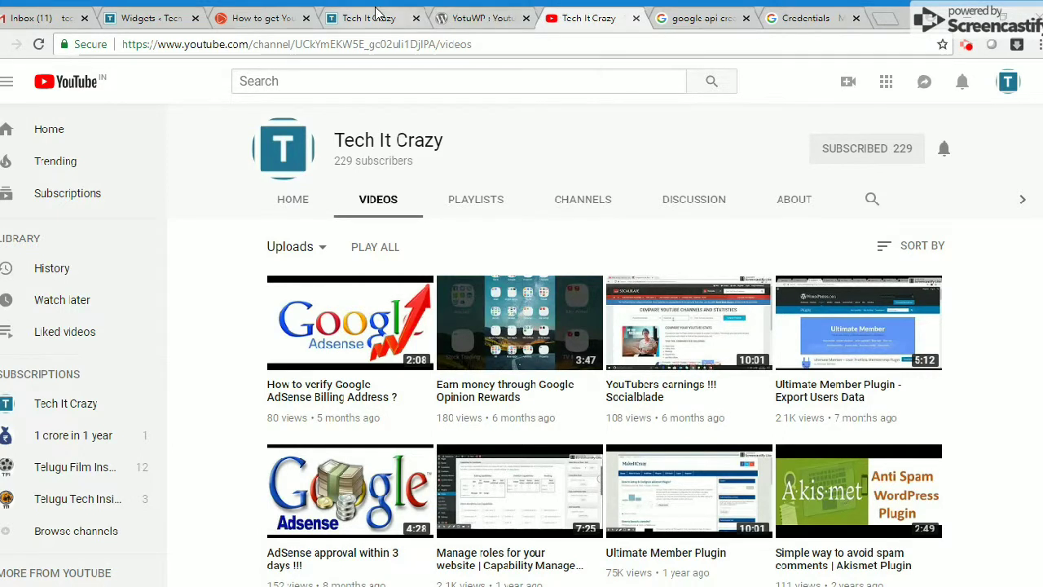
# - Open the page for adding new plugins in the Tech It Crazy site's WordPress admin
pyautogui.click(146, 18)
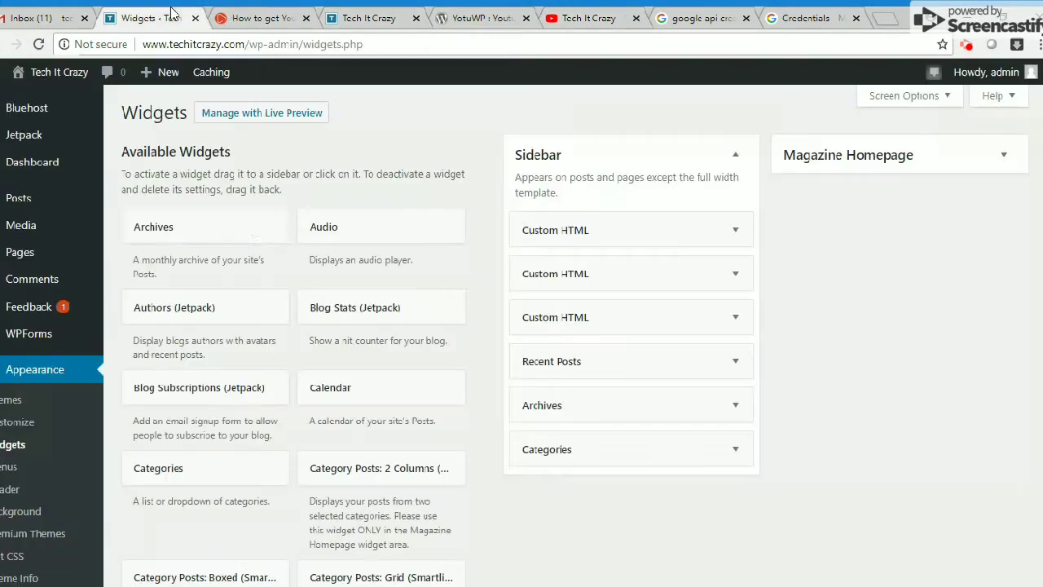
pyautogui.scroll(-4, 153, 324)
pyautogui.scroll(-1, 153, 324)
pyautogui.moveTo(19, 396)
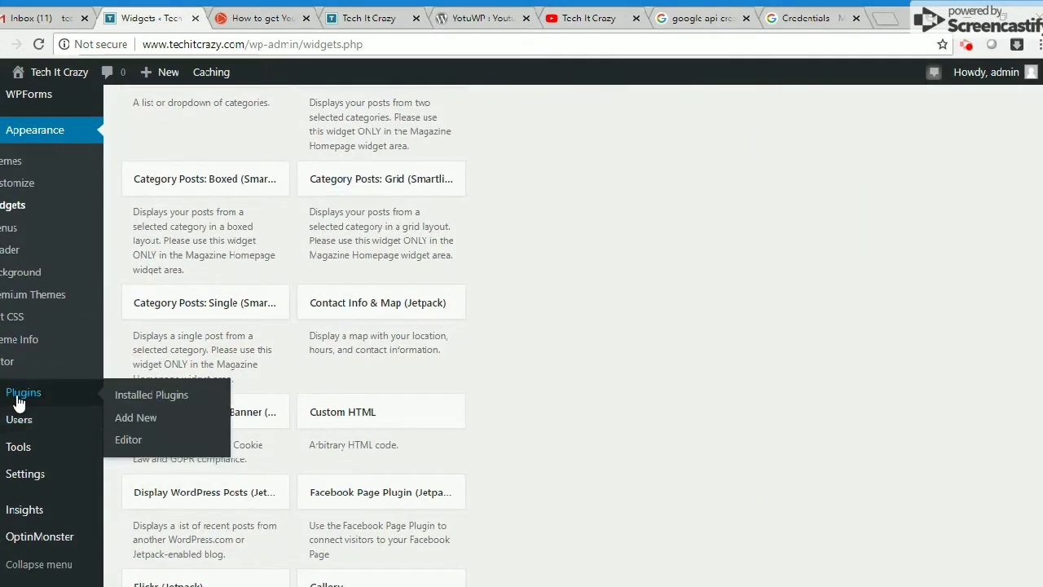
pyautogui.click(135, 418)
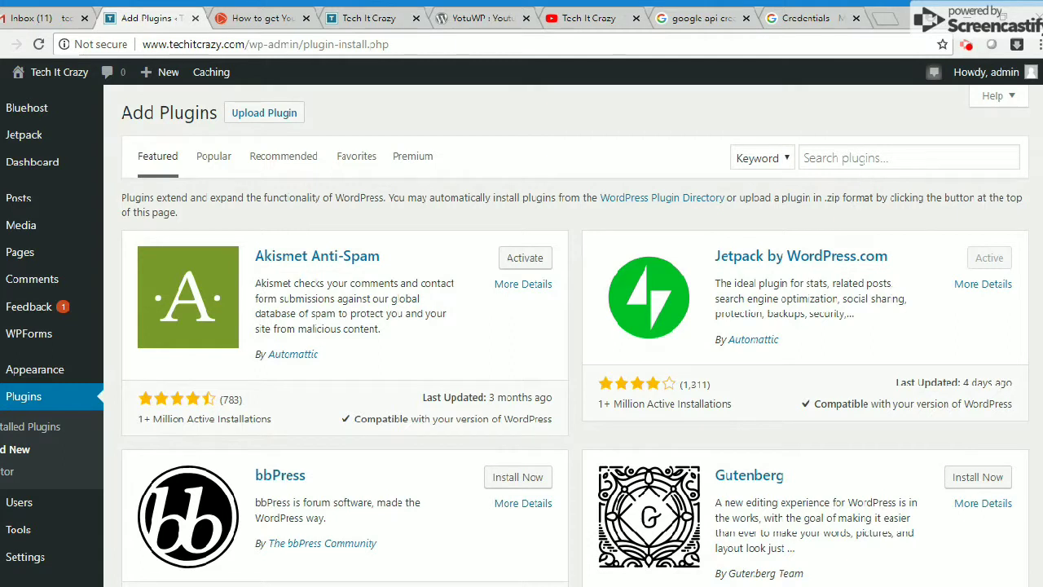
# - Search the available plugins for YotuWP, then install and activate the YotuWP YouTube gallery plugin
pyautogui.click(870, 160)
pyautogui.write('You')
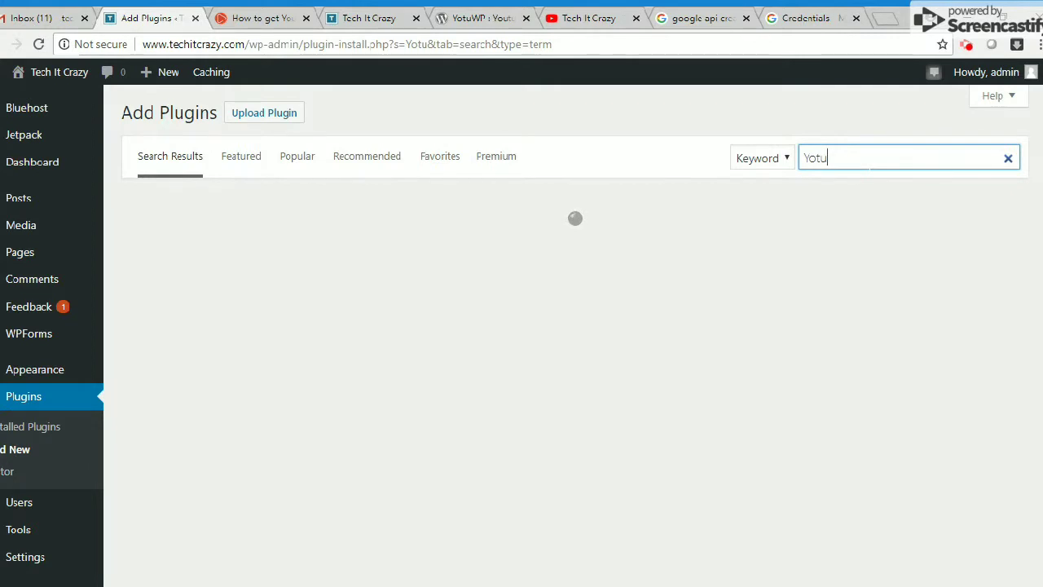
pyautogui.write('WP')
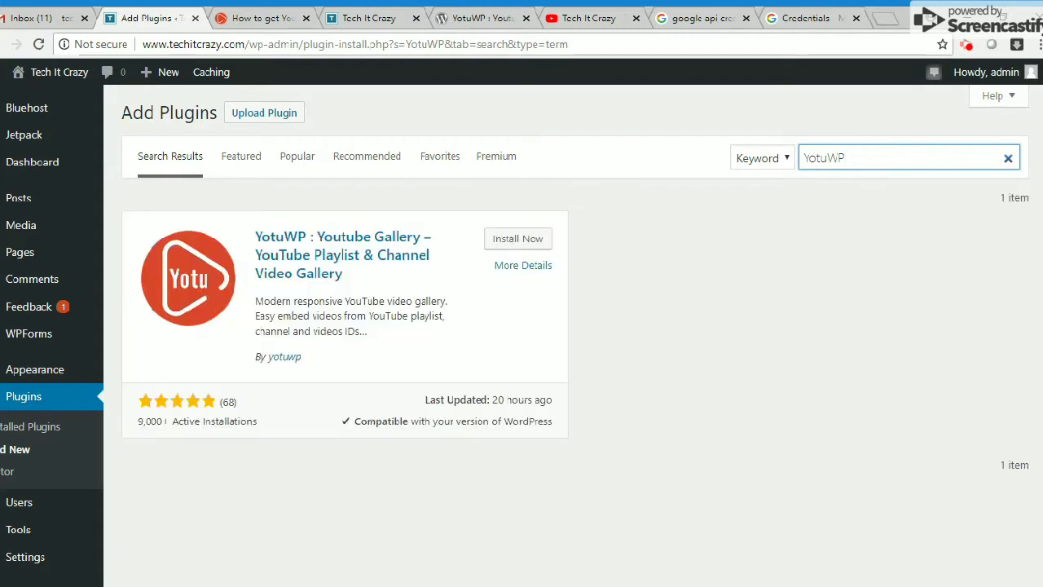
pyautogui.click(514, 247)
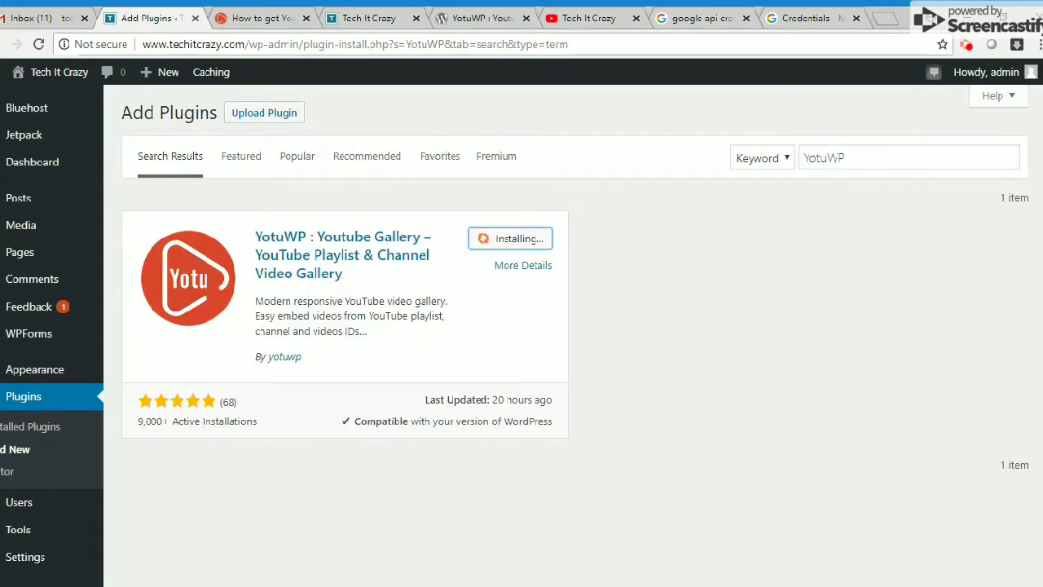
pyautogui.click(542, 248)
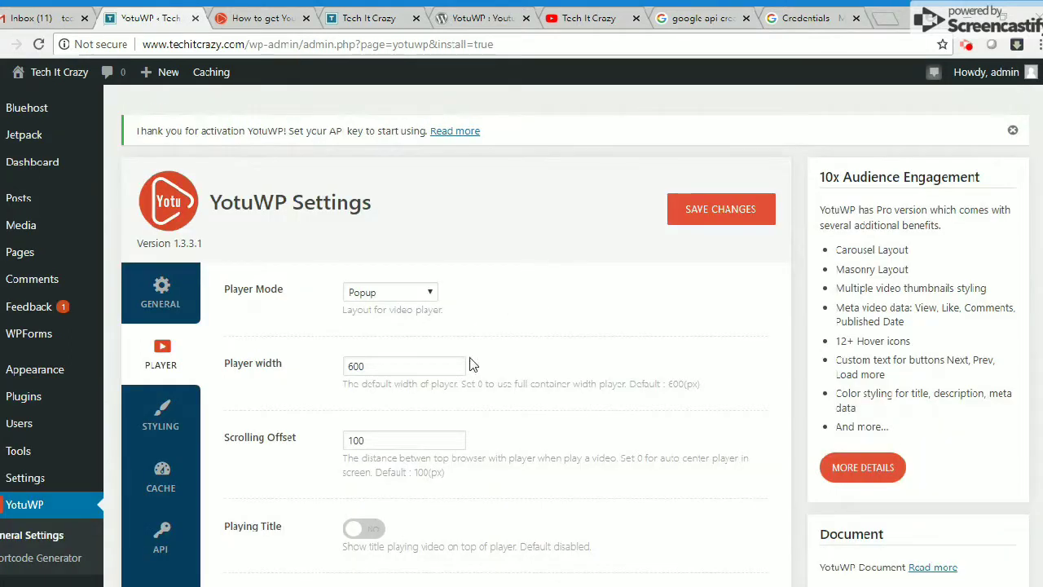
# - Review the general YotuWP settings for layout, columns, videos per page and pagination, and save them with their existing values
pyautogui.click(163, 294)
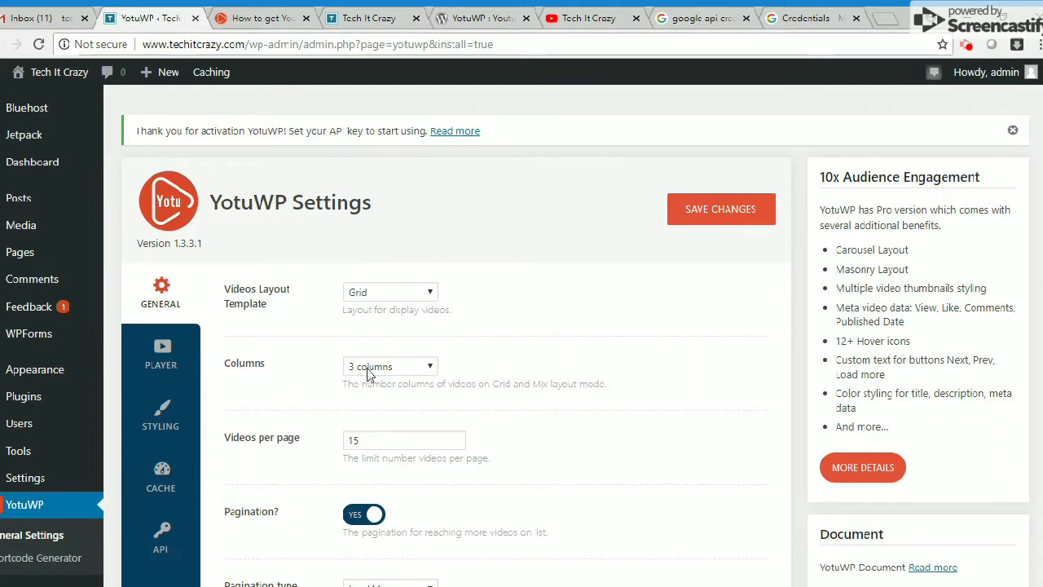
pyautogui.click(400, 438)
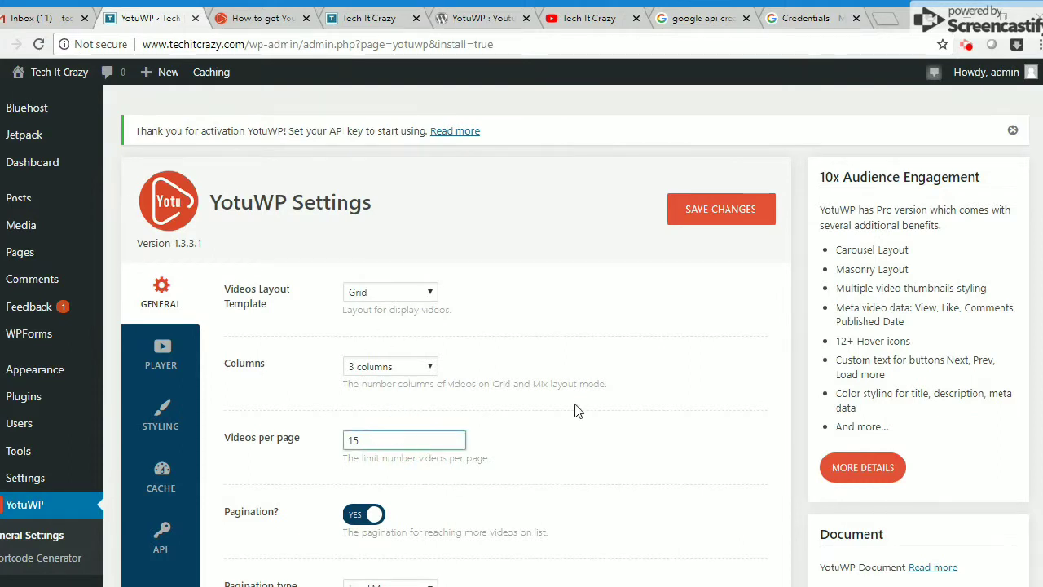
pyautogui.scroll(-1, 577, 410)
pyautogui.click(577, 167)
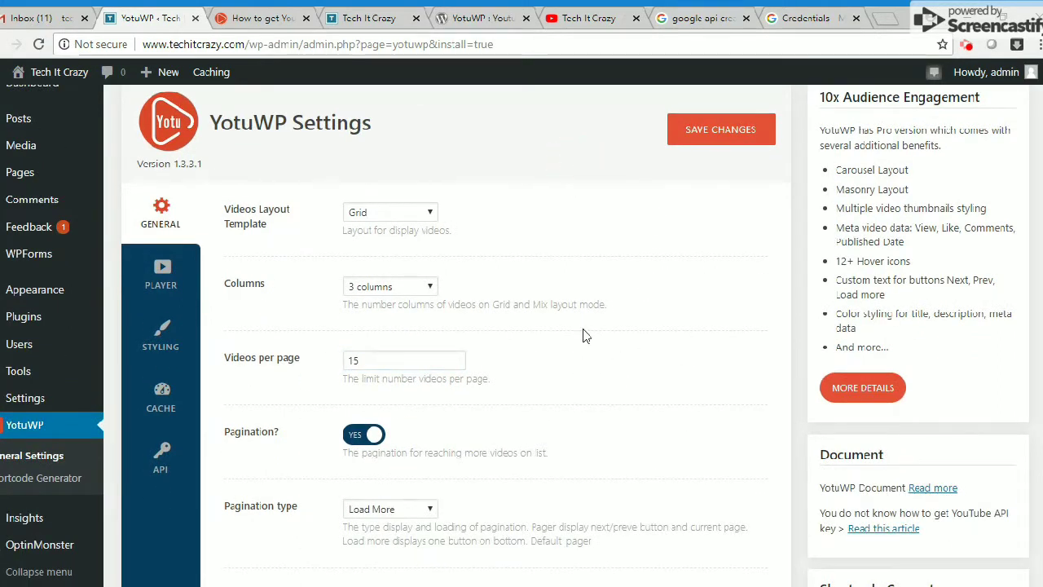
pyautogui.scroll(-3, 580, 269)
pyautogui.click(390, 272)
pyautogui.scroll(-1, 358, 352)
pyautogui.click(701, 499)
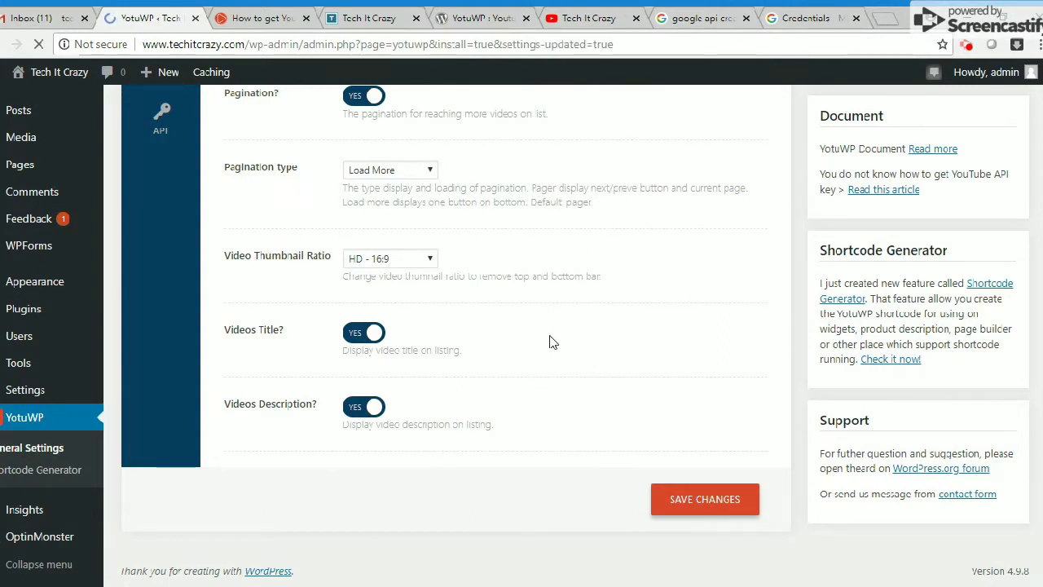
# - Review the YotuWP player settings, keep Popup as the player mode, and save them with their existing values
pyautogui.scroll(-4, 552, 354)
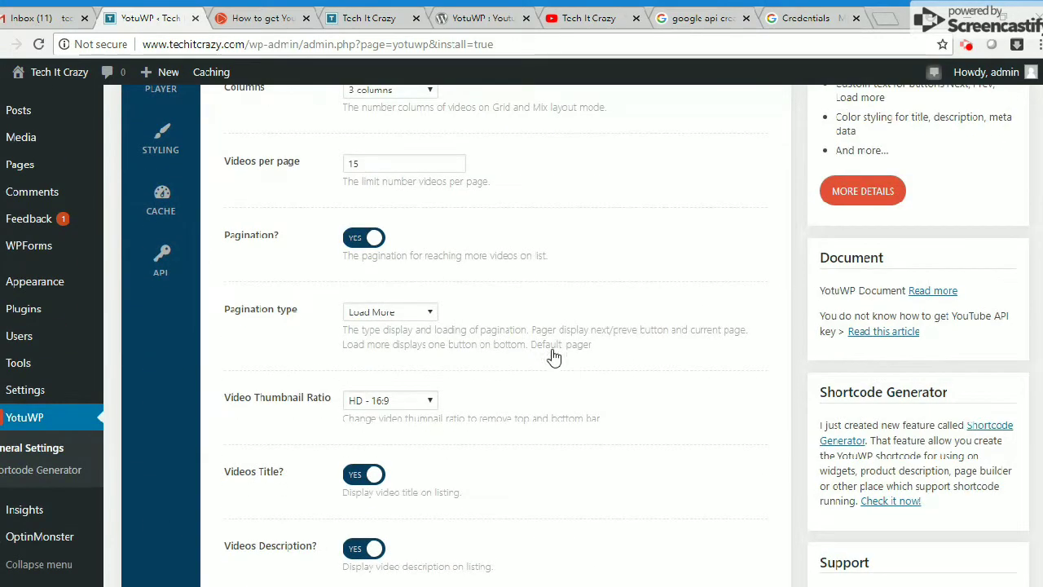
pyautogui.scroll(4, 285, 286)
pyautogui.click(160, 318)
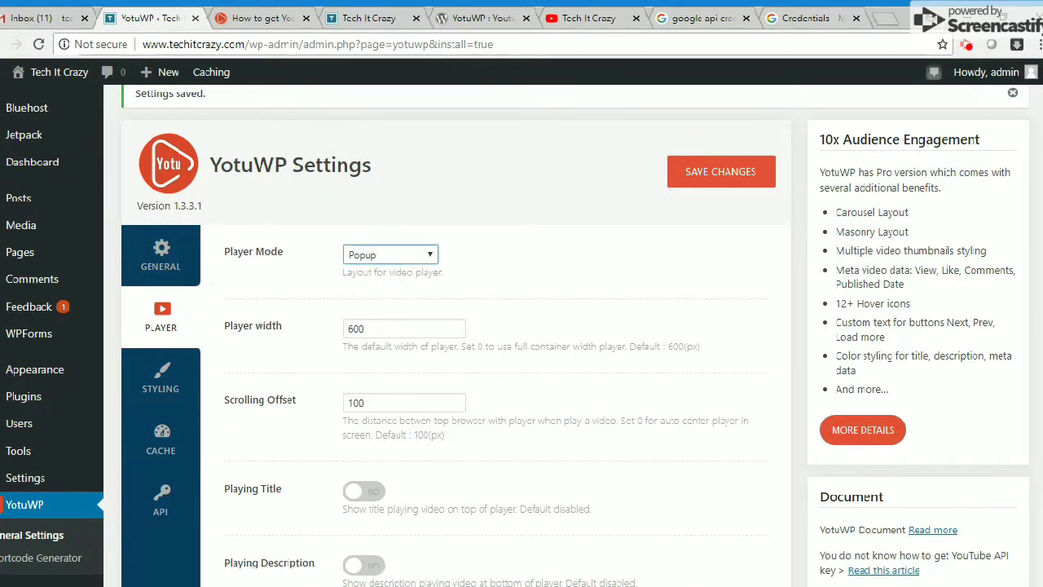
pyautogui.scroll(-3, 423, 374)
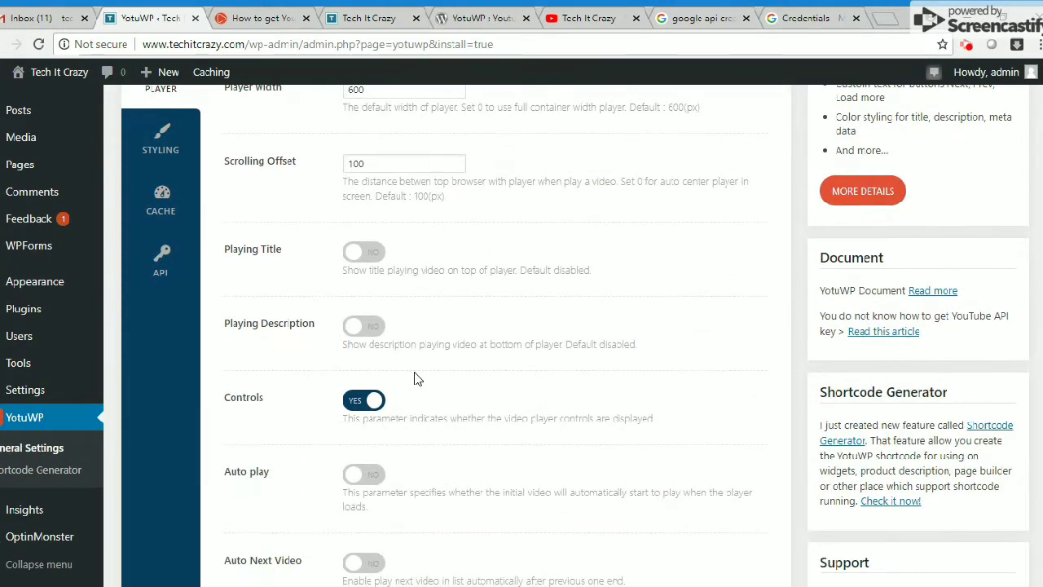
pyautogui.scroll(-2, 433, 387)
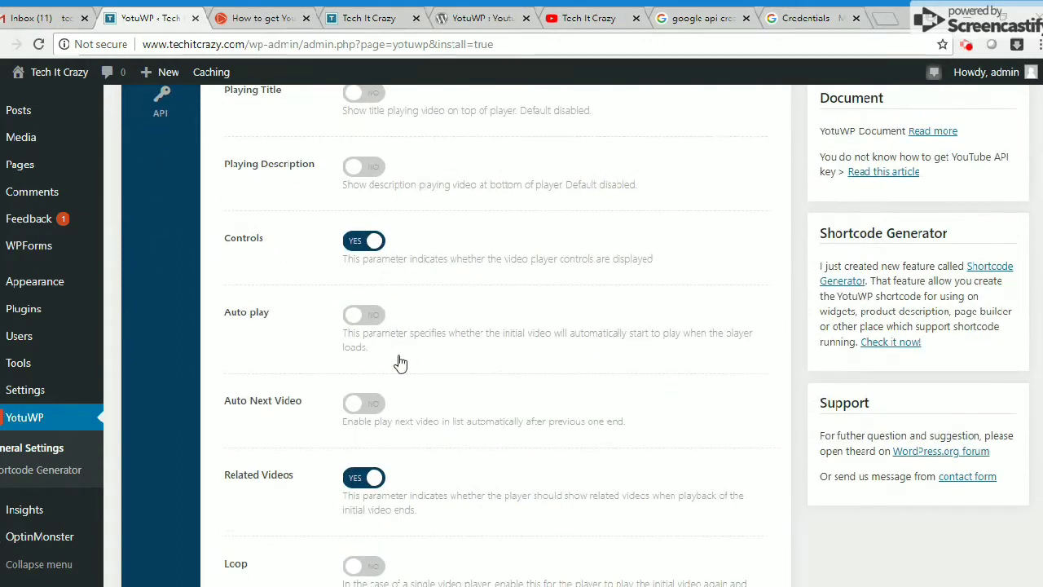
pyautogui.scroll(-4, 456, 309)
pyautogui.scroll(-4, 505, 293)
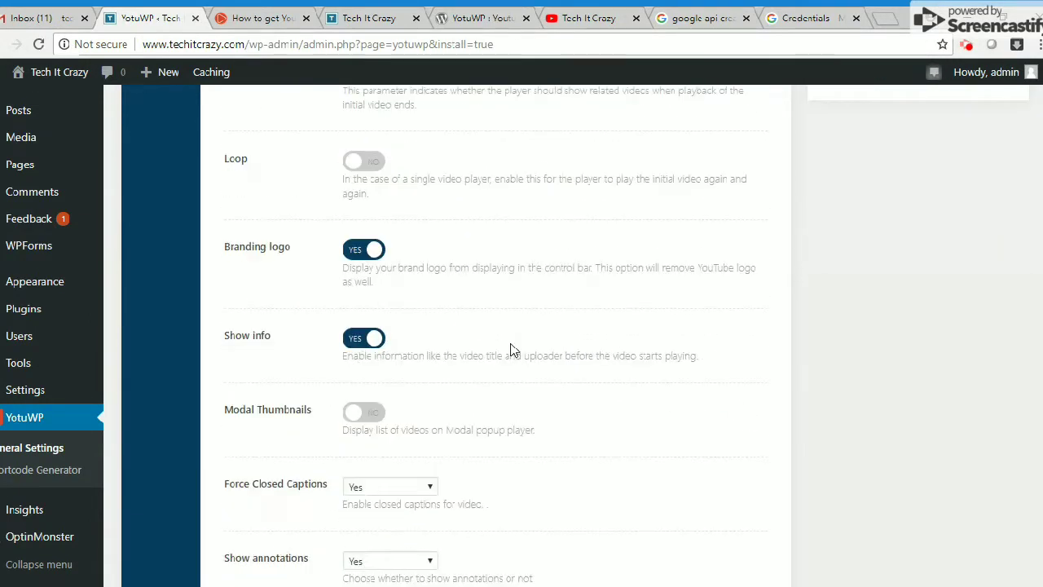
pyautogui.scroll(-1, 489, 203)
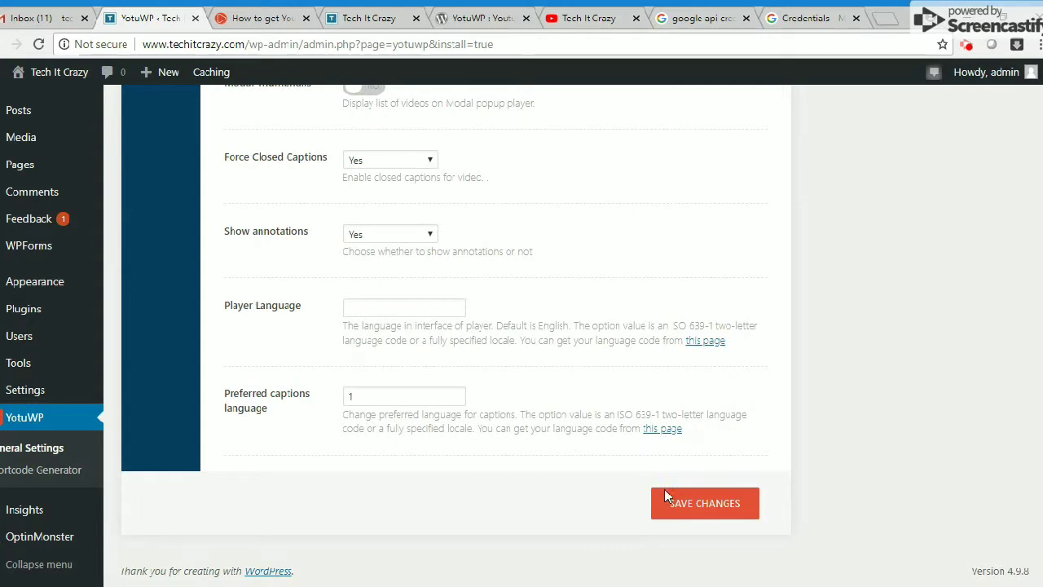
pyautogui.click(700, 506)
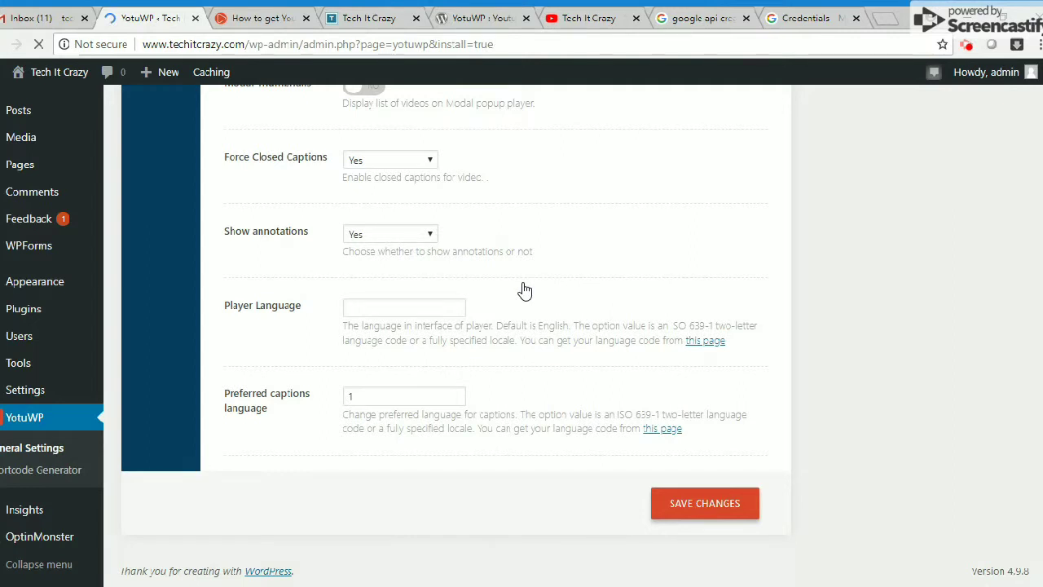
# - Go to the YotuWP API settings and open the linked guide on getting a YouTube API key
pyautogui.scroll(-2, 489, 291)
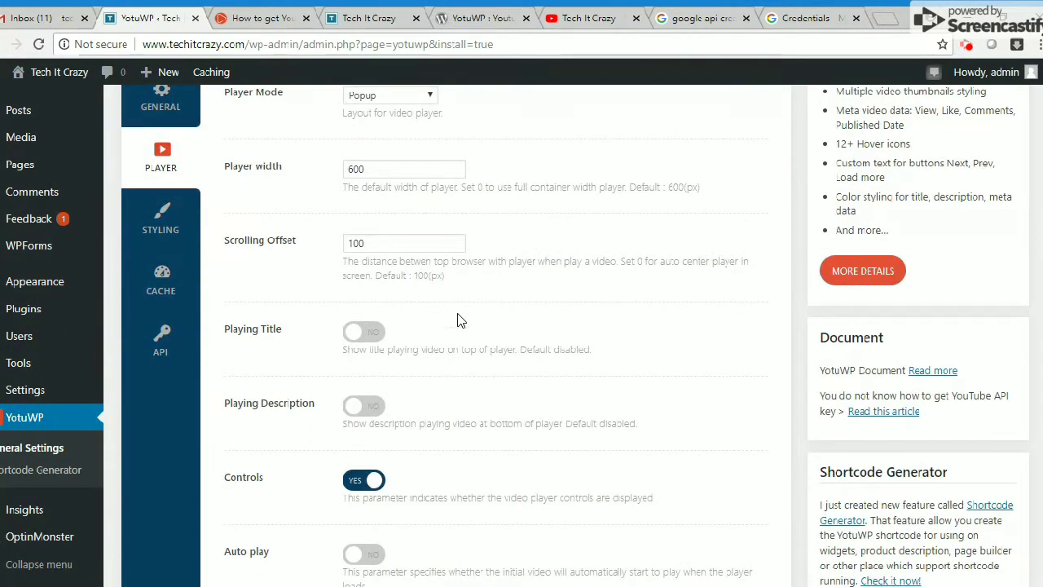
pyautogui.click(190, 339)
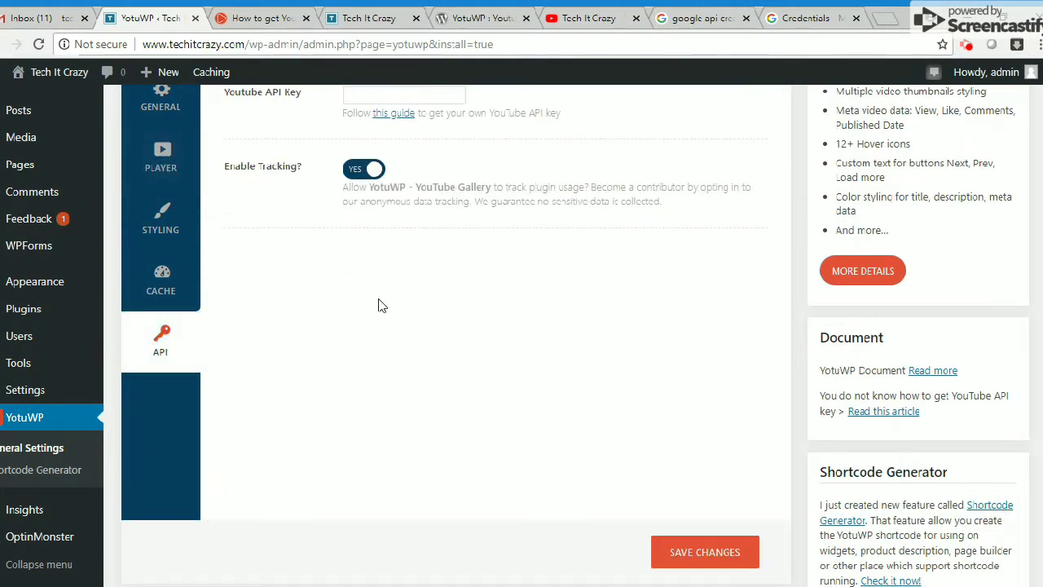
pyautogui.scroll(1, 470, 442)
pyautogui.scroll(1, 465, 442)
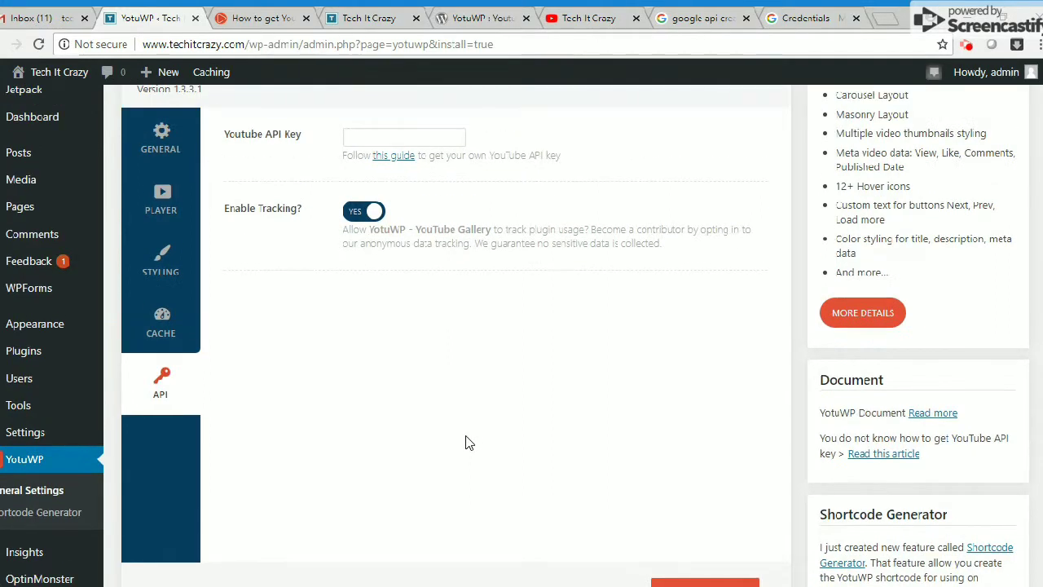
pyautogui.scroll(3, 466, 443)
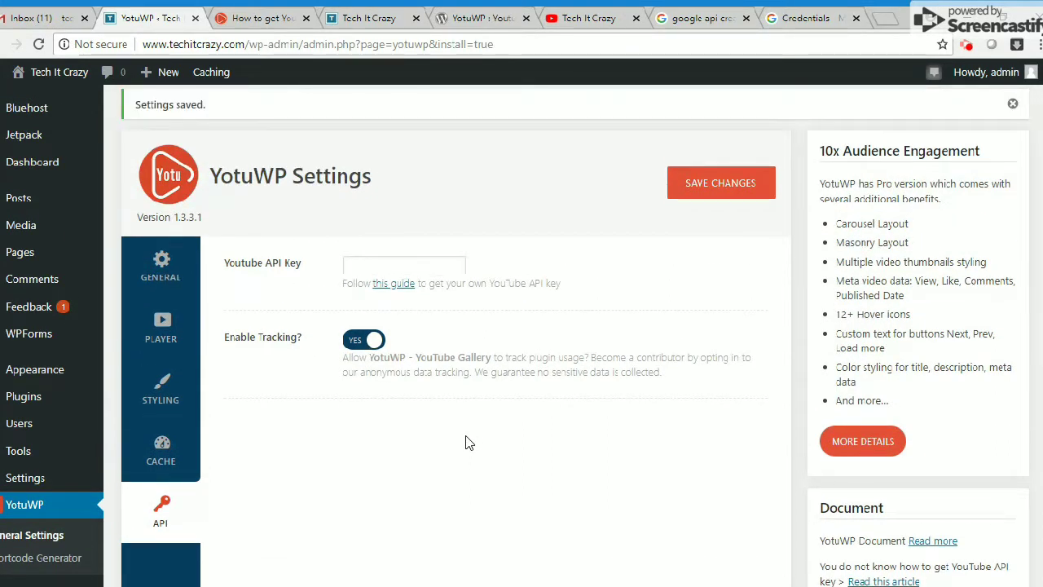
pyautogui.scroll(2, 465, 442)
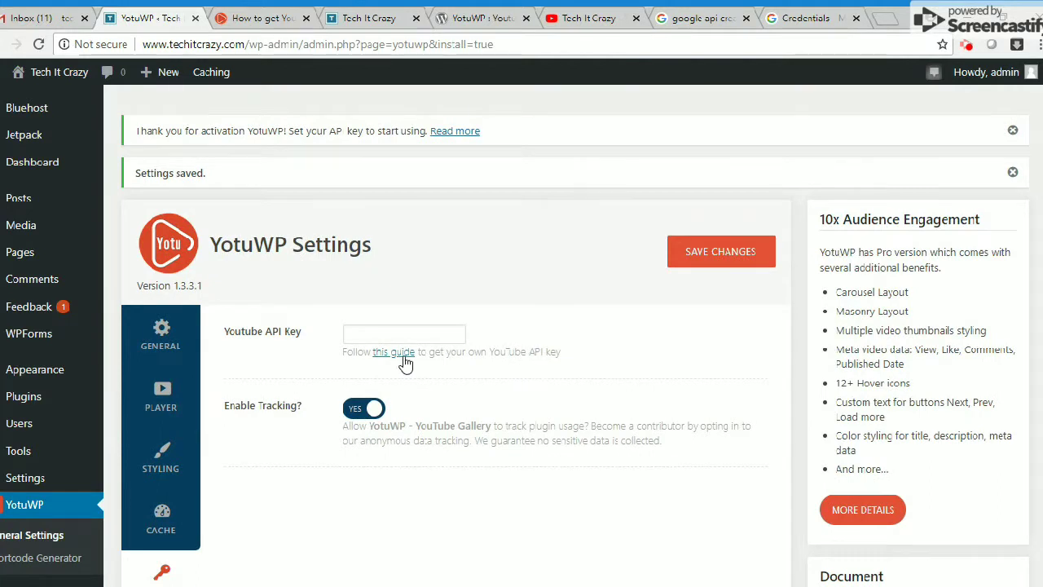
pyautogui.click(394, 352)
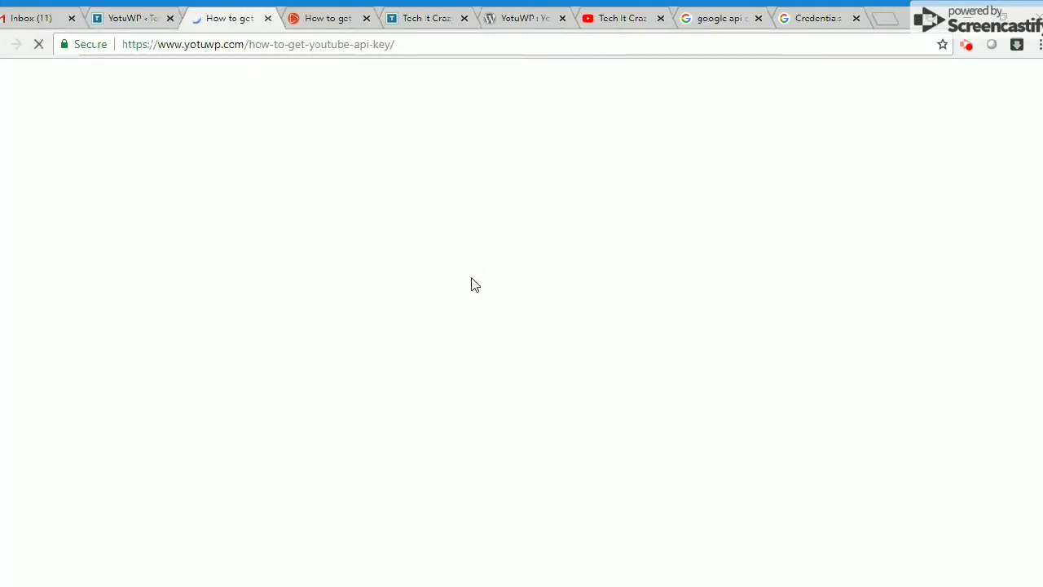
# - Read through the YotuWP guide on getting a YouTube API key, from creating a project to setting the API restrictions
pyautogui.hotkey('ctrl', 'shift', 'Tab')
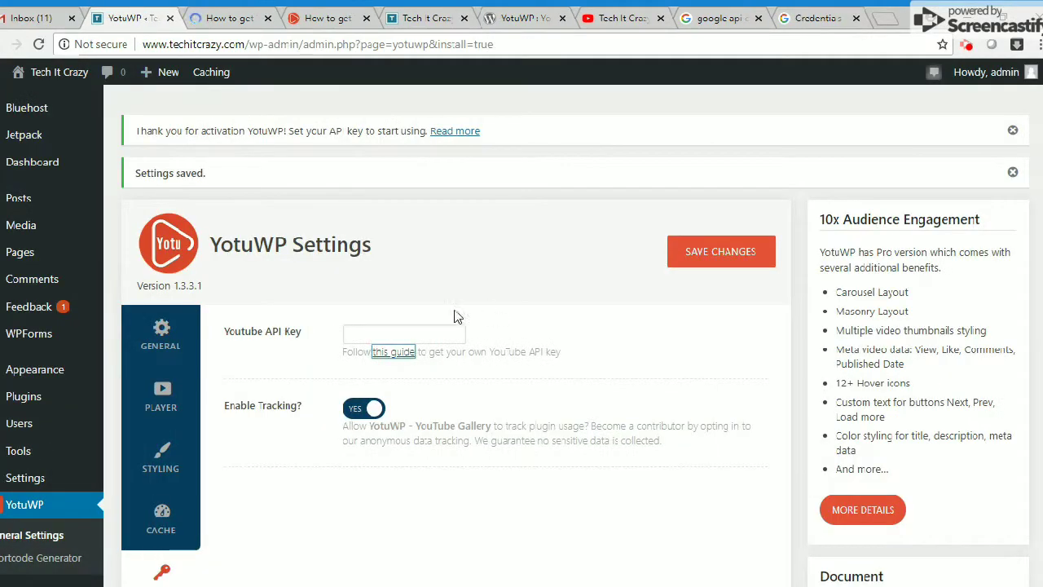
pyautogui.click(229, 18)
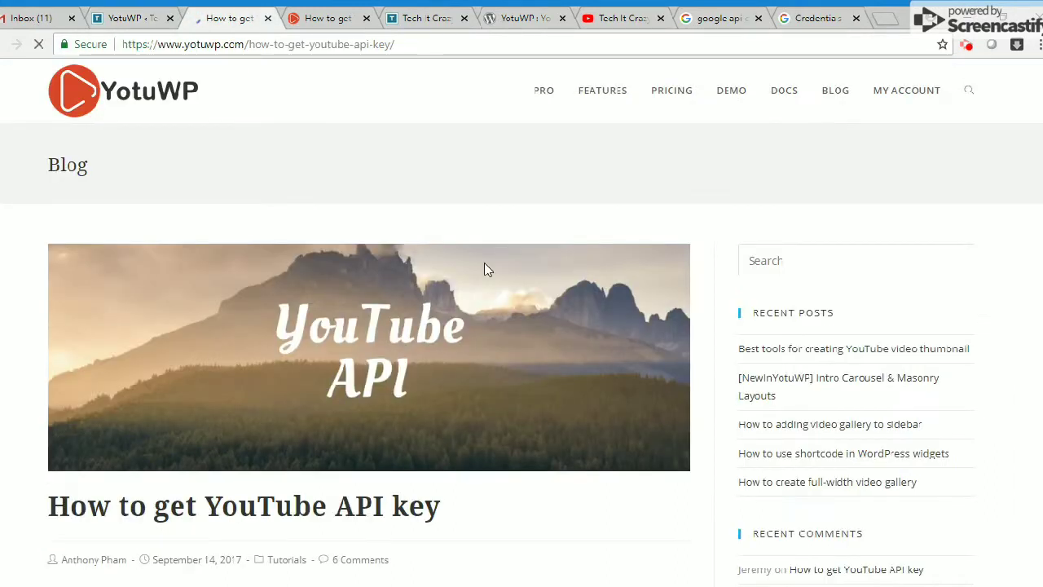
pyautogui.scroll(-10, 529, 363)
pyautogui.scroll(5, 486, 388)
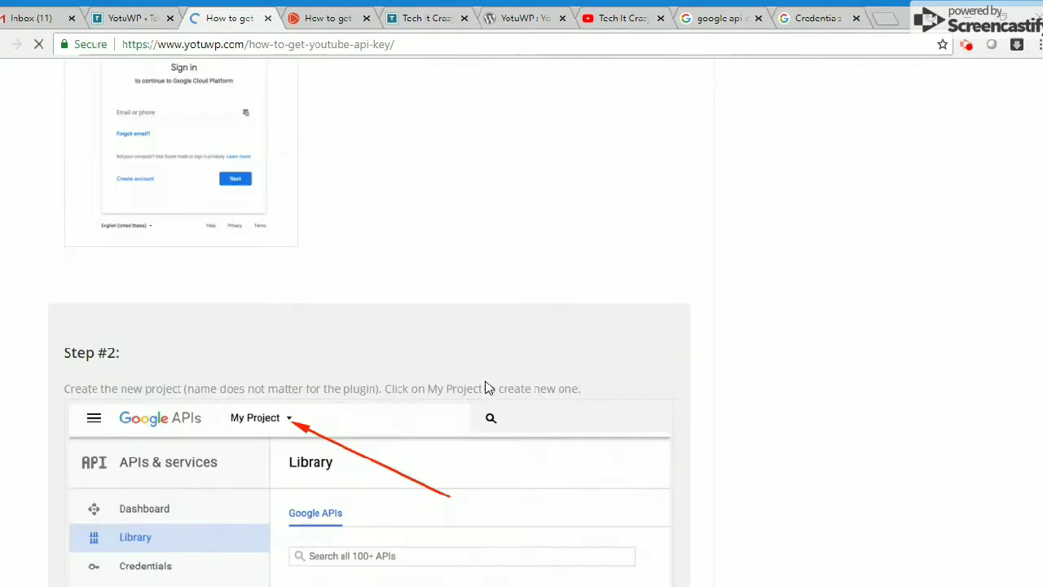
pyautogui.scroll(5, 487, 388)
pyautogui.scroll(-2, 486, 386)
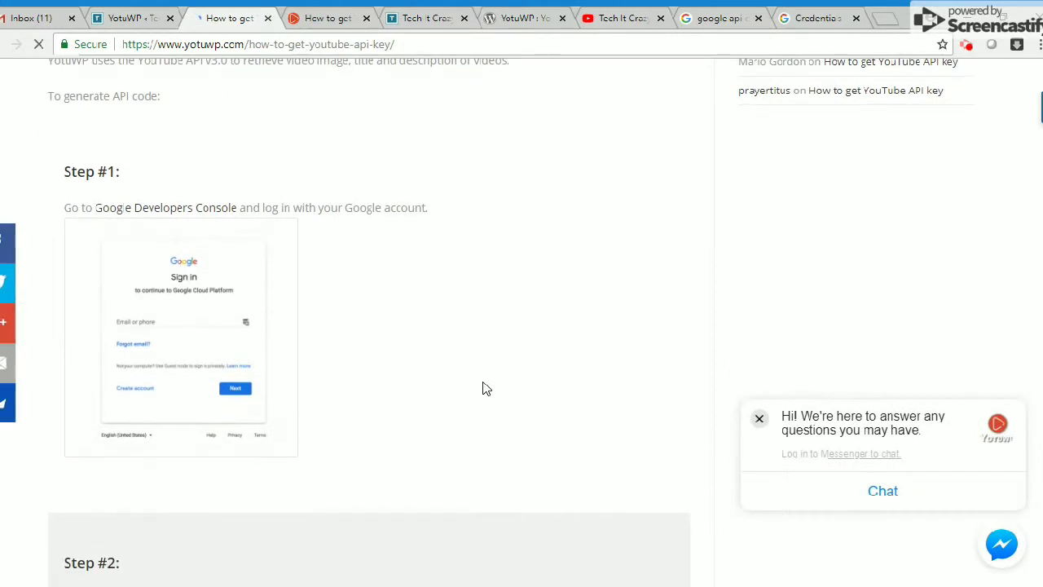
pyautogui.scroll(-3, 377, 286)
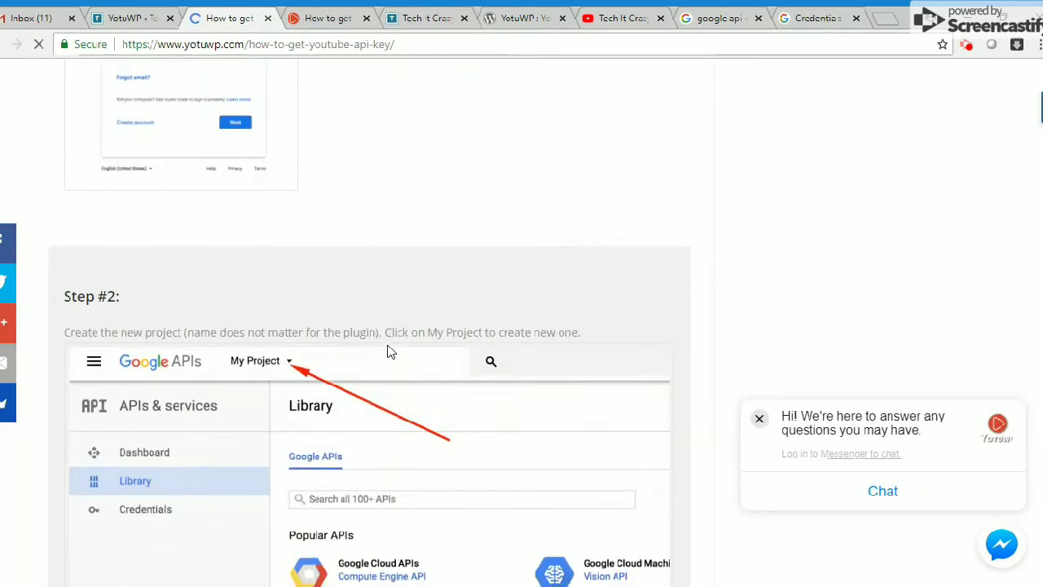
pyautogui.scroll(-6, 391, 350)
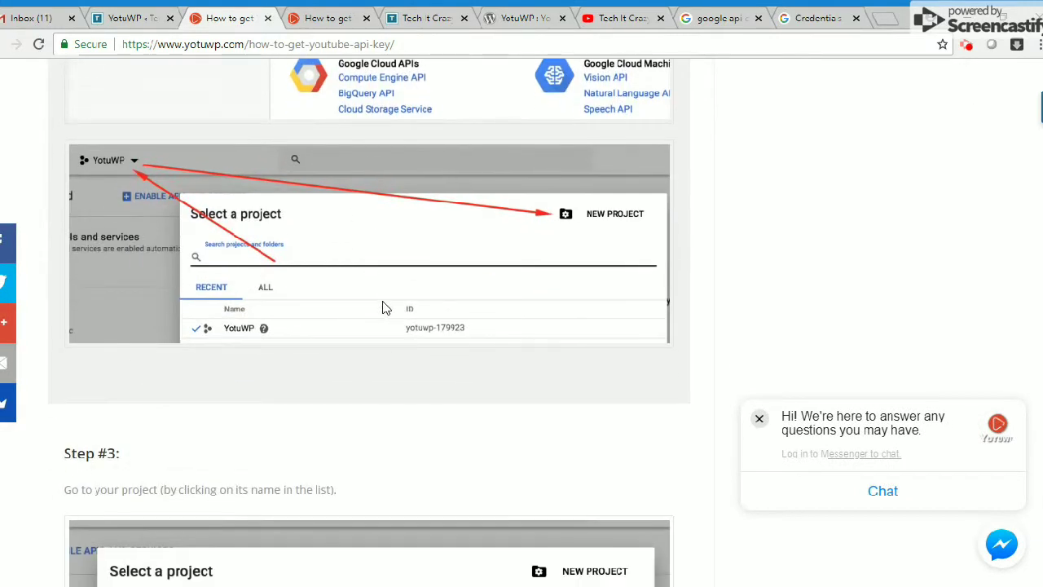
pyautogui.scroll(-5, 387, 305)
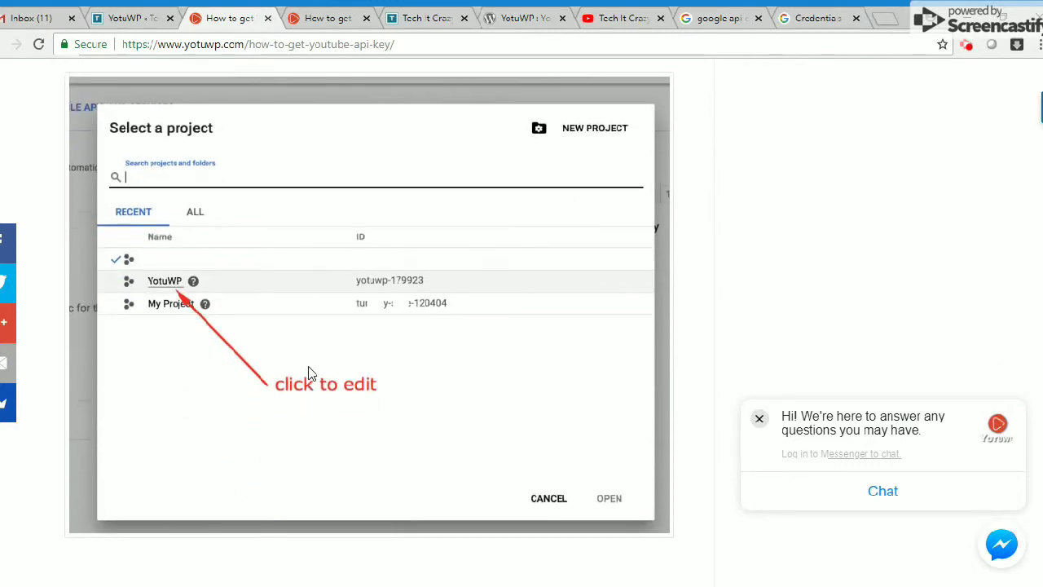
pyautogui.scroll(-4, 475, 353)
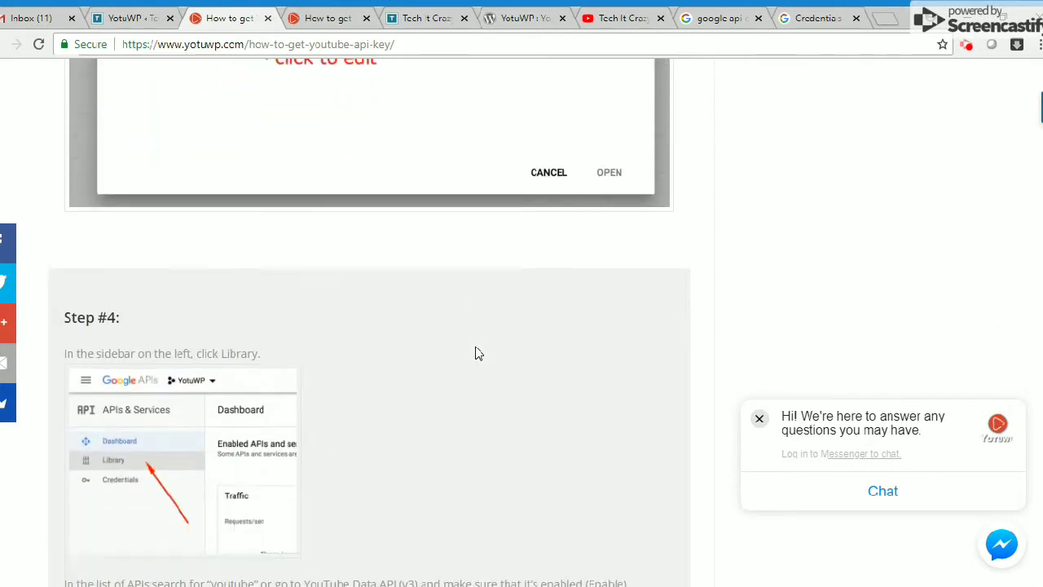
pyautogui.scroll(-4, 475, 353)
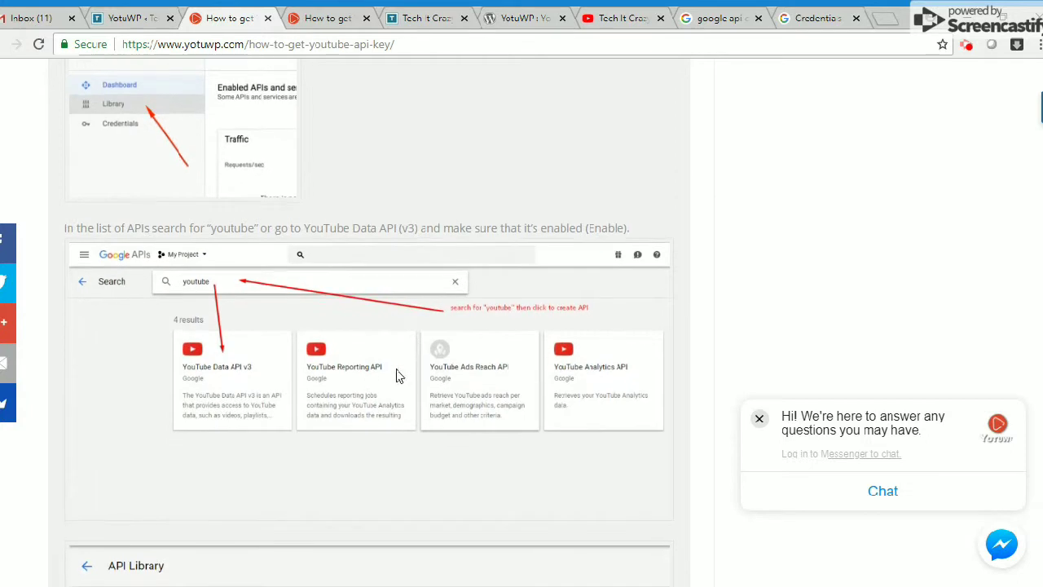
pyautogui.scroll(-1, 369, 380)
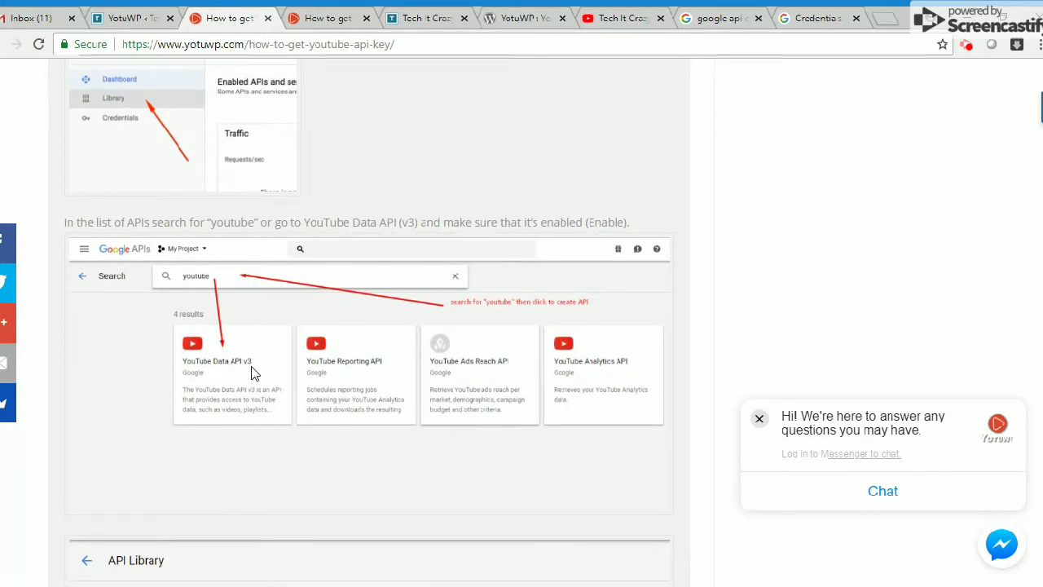
pyautogui.scroll(-3, 254, 373)
pyautogui.scroll(-8, 256, 373)
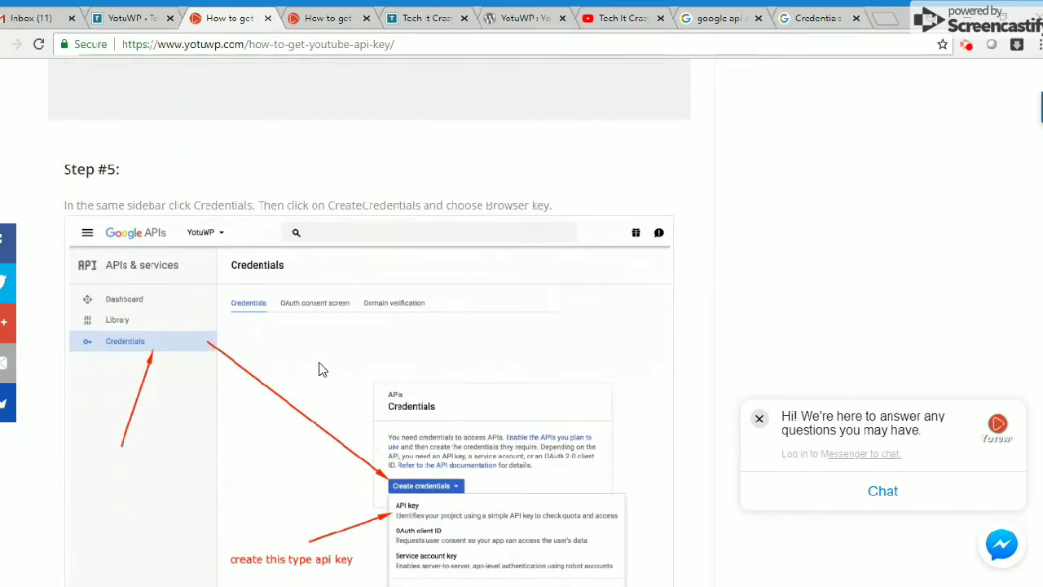
pyautogui.scroll(-1, 444, 363)
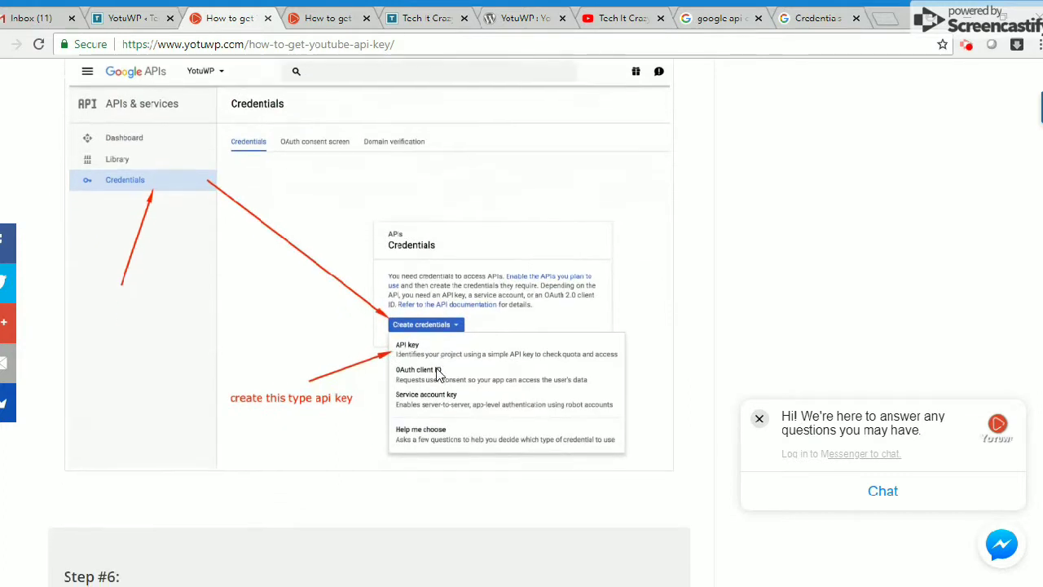
pyautogui.scroll(-5, 437, 365)
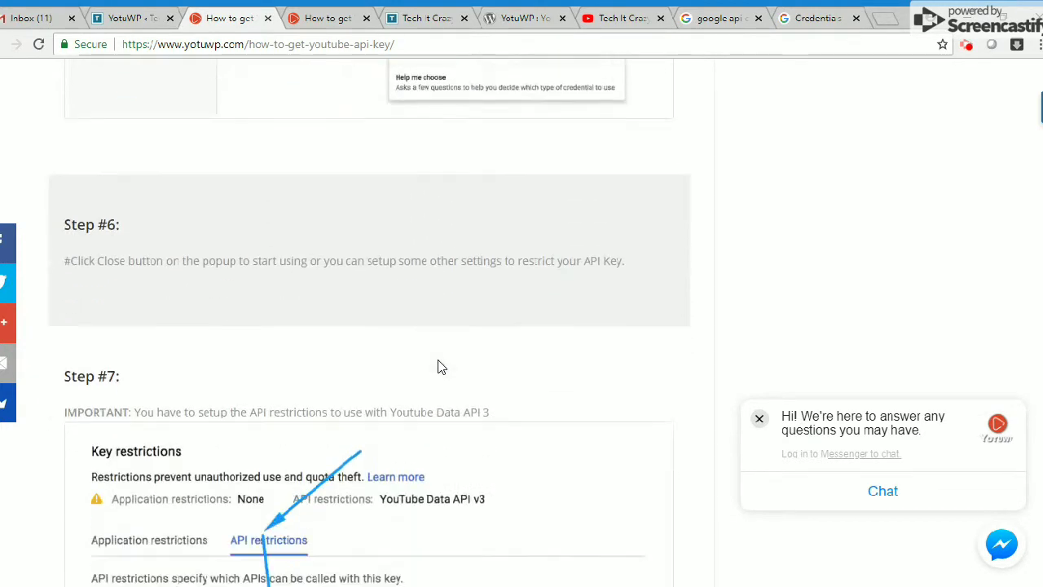
pyautogui.scroll(-3, 423, 383)
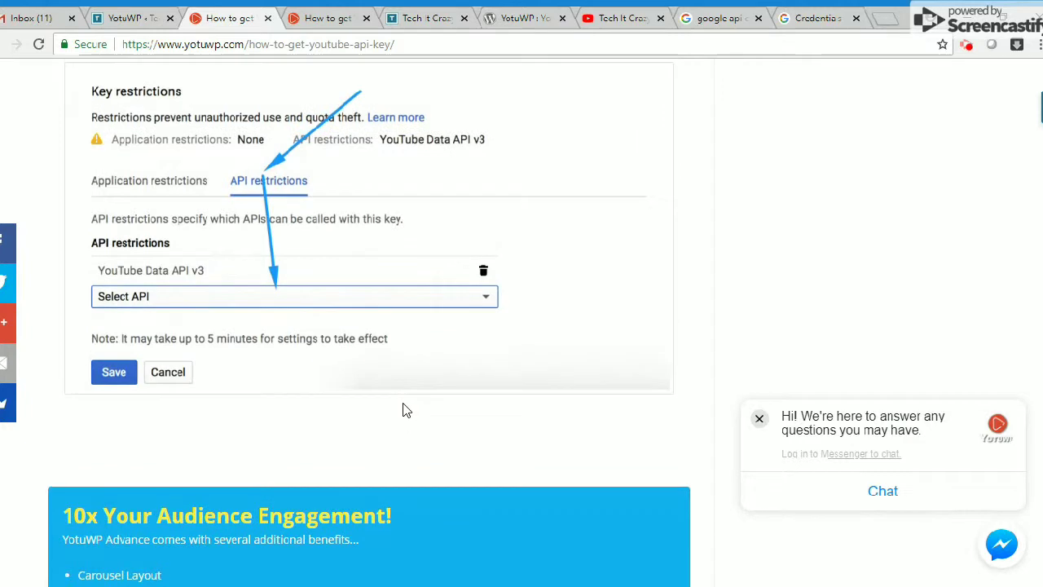
pyautogui.scroll(10, 405, 408)
pyautogui.scroll(17, 405, 407)
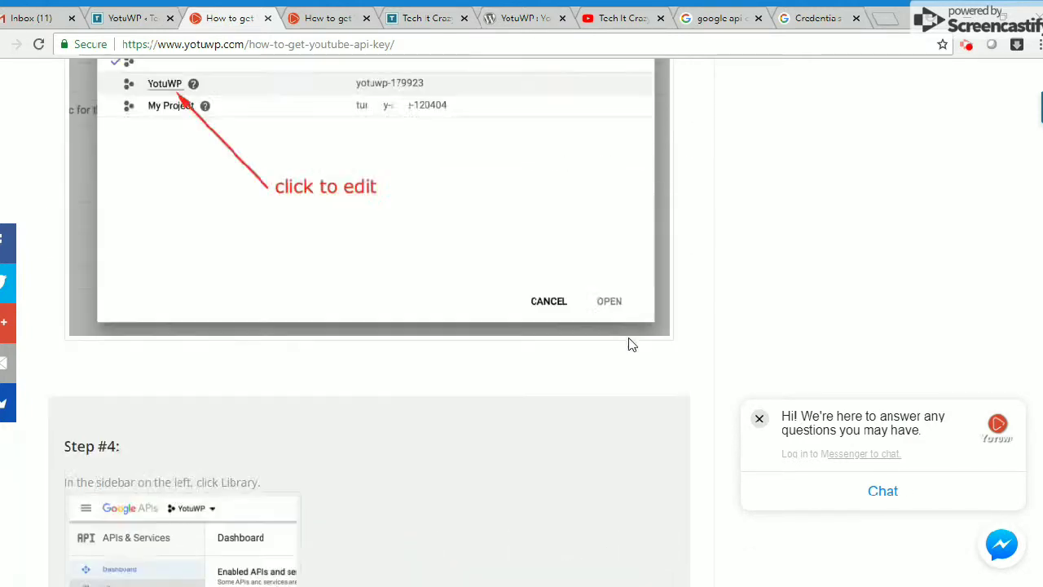
pyautogui.scroll(1, 788, 149)
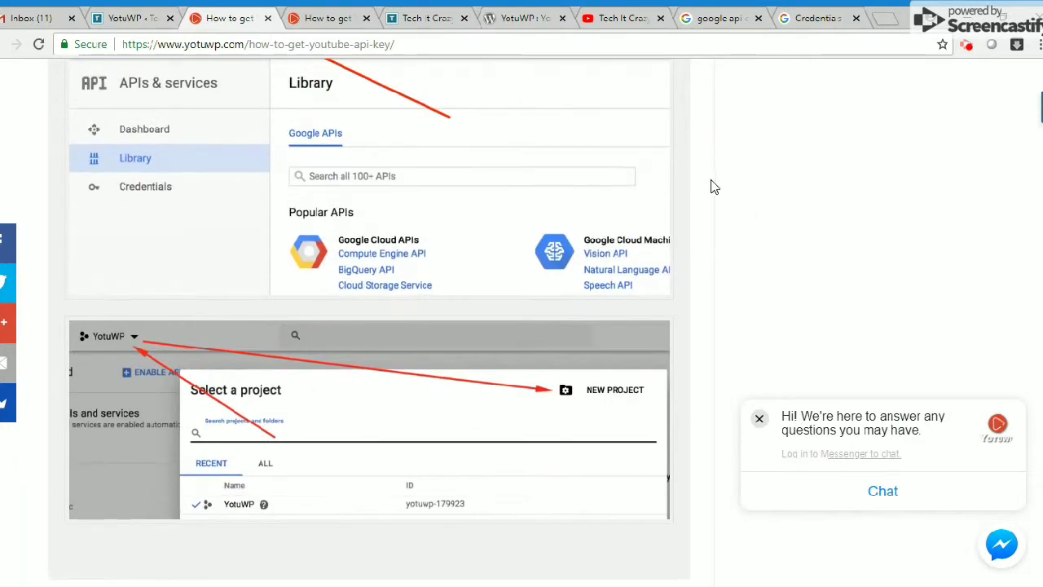
# - Switch to the Google APIs console, create a new project named YotoWP and open it
pyautogui.click(804, 13)
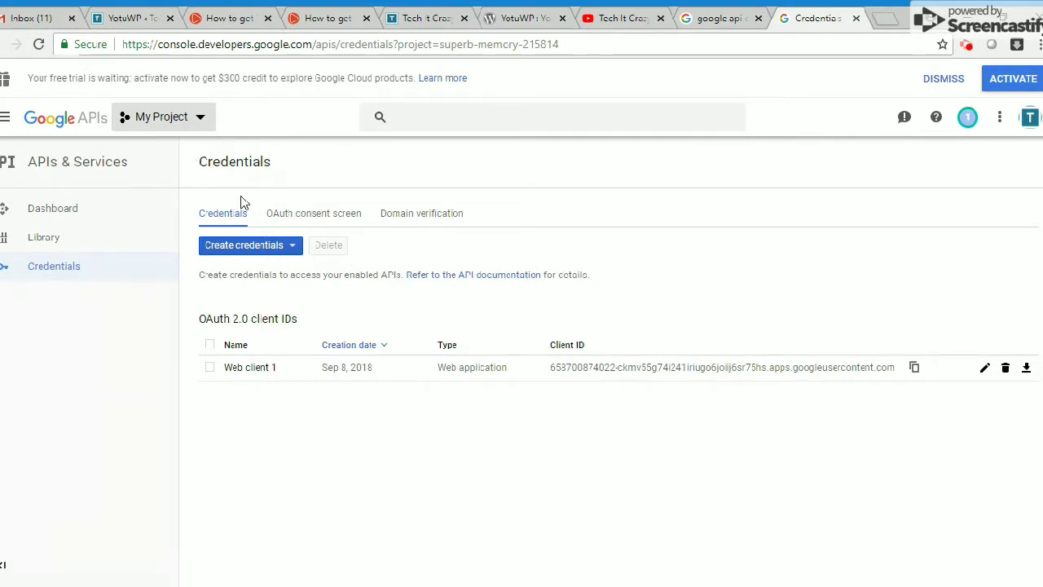
pyautogui.click(200, 121)
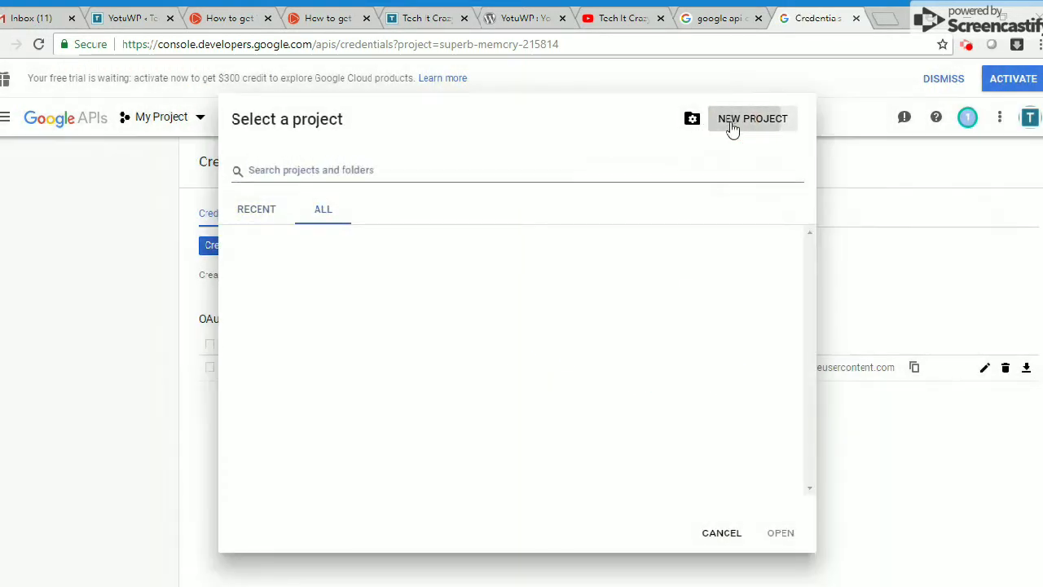
pyautogui.click(729, 126)
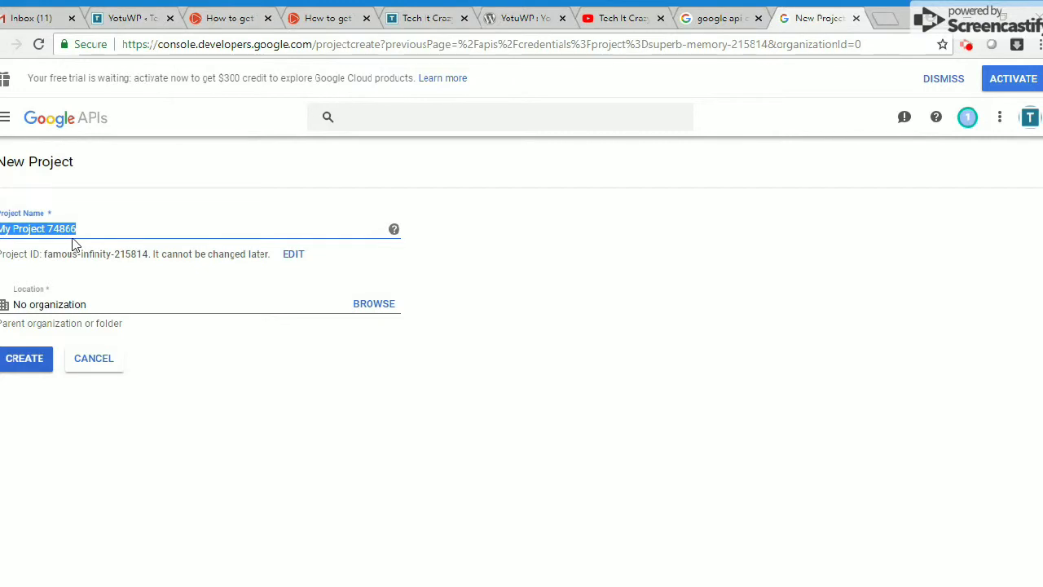
pyautogui.write('Votu')
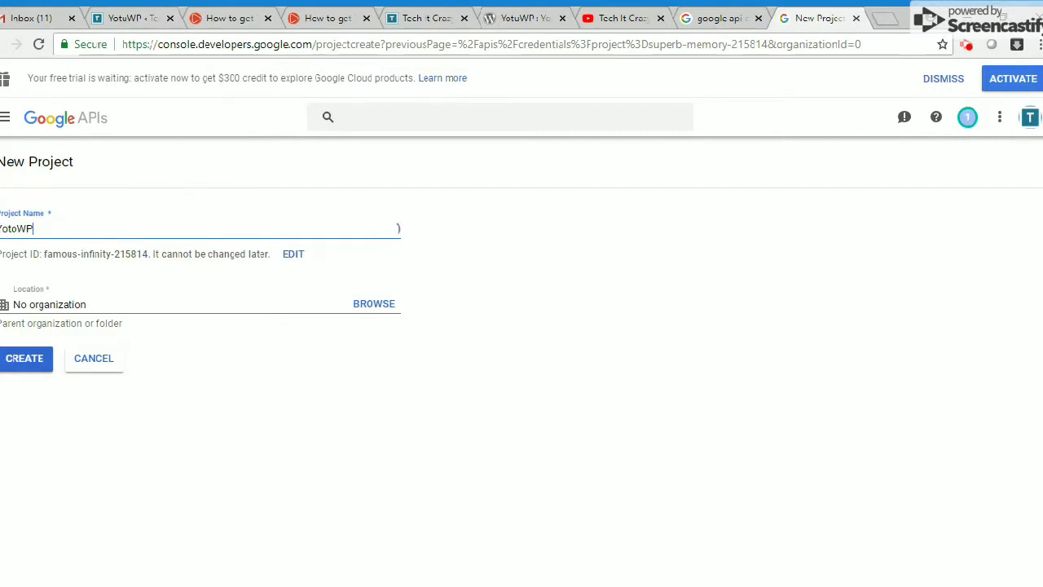
pyautogui.click(47, 365)
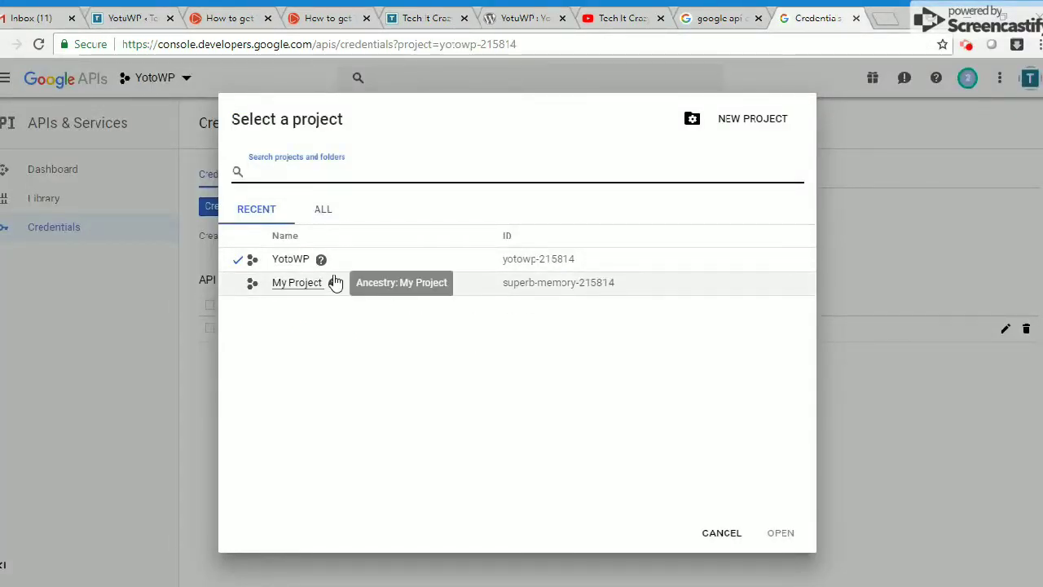
pyautogui.click(295, 261)
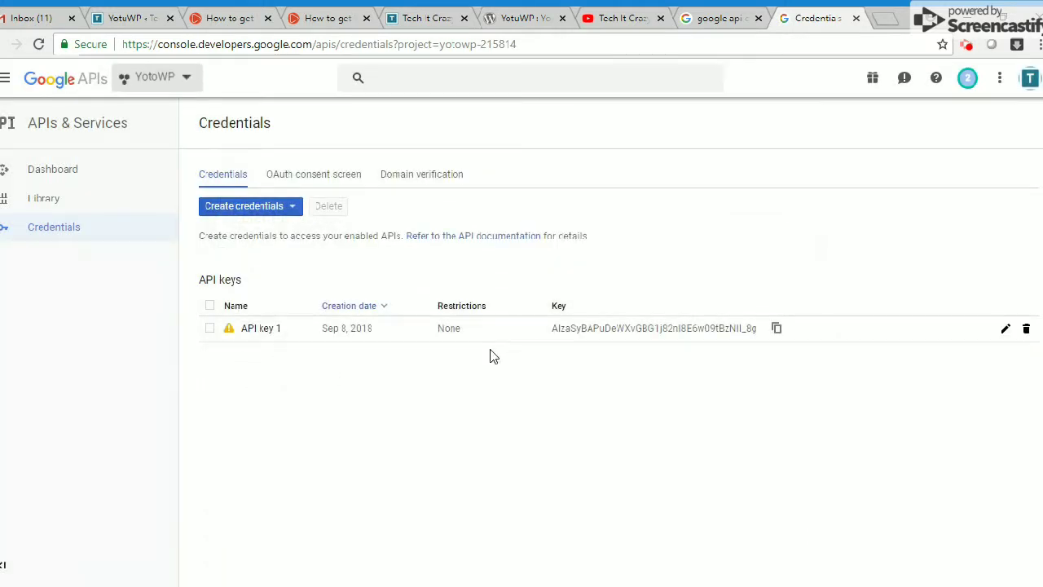
# - Open the API Library for the YotoWP project and search it for "youtube"
pyautogui.click(30, 200)
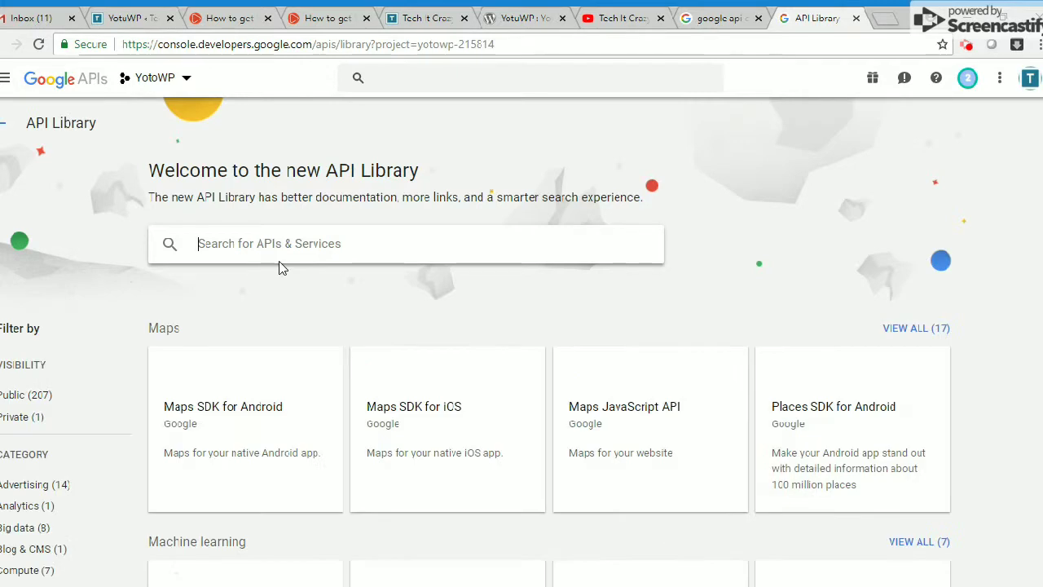
pyautogui.write('youti')
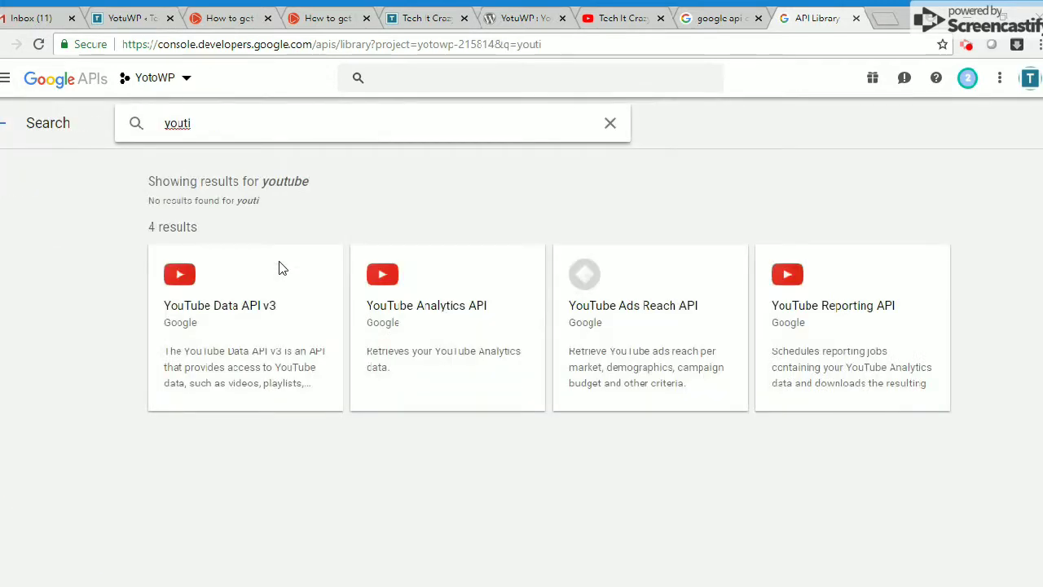
pyautogui.write('ube')
pyautogui.press('BackSpace')
pyautogui.press('BackSpace')
pyautogui.press('BackSpace')
pyautogui.press('BackSpace')
pyautogui.write('ube')
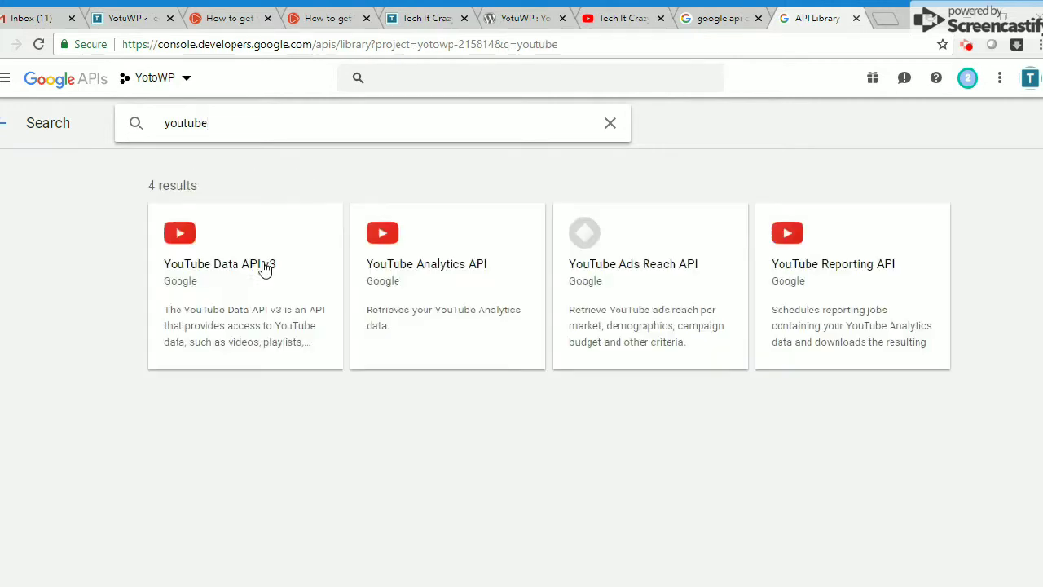
# - Open YouTube Data API v3 from the search results and enable it for the project
pyautogui.click(205, 275)
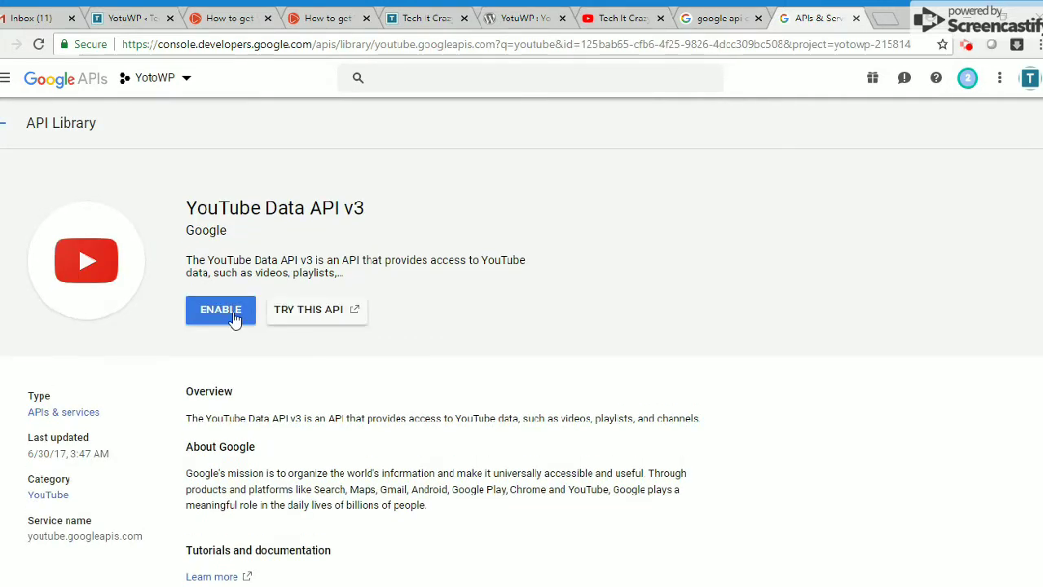
pyautogui.click(233, 317)
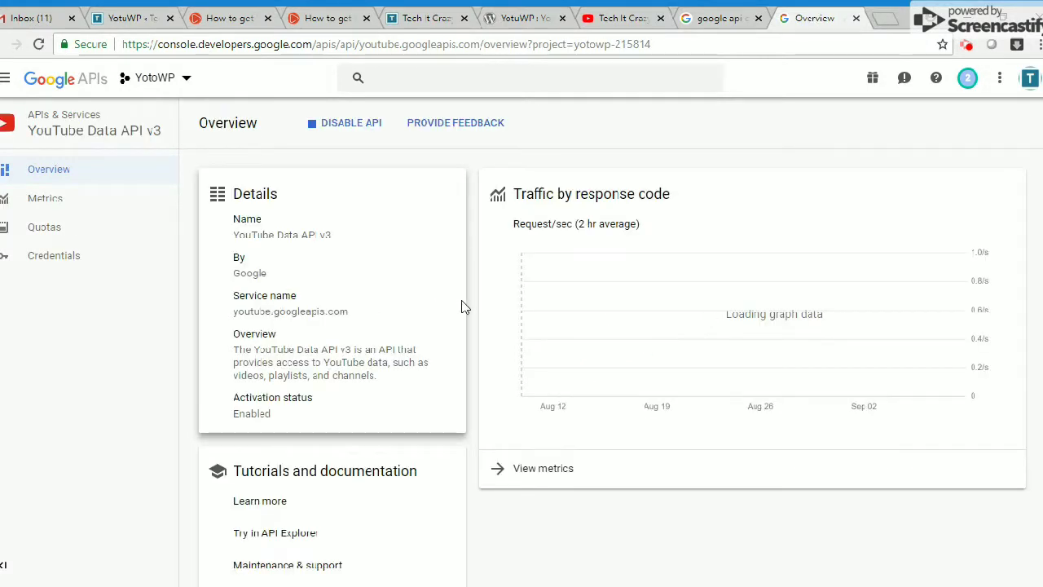
pyautogui.scroll(-1, 462, 304)
pyautogui.scroll(1, 461, 304)
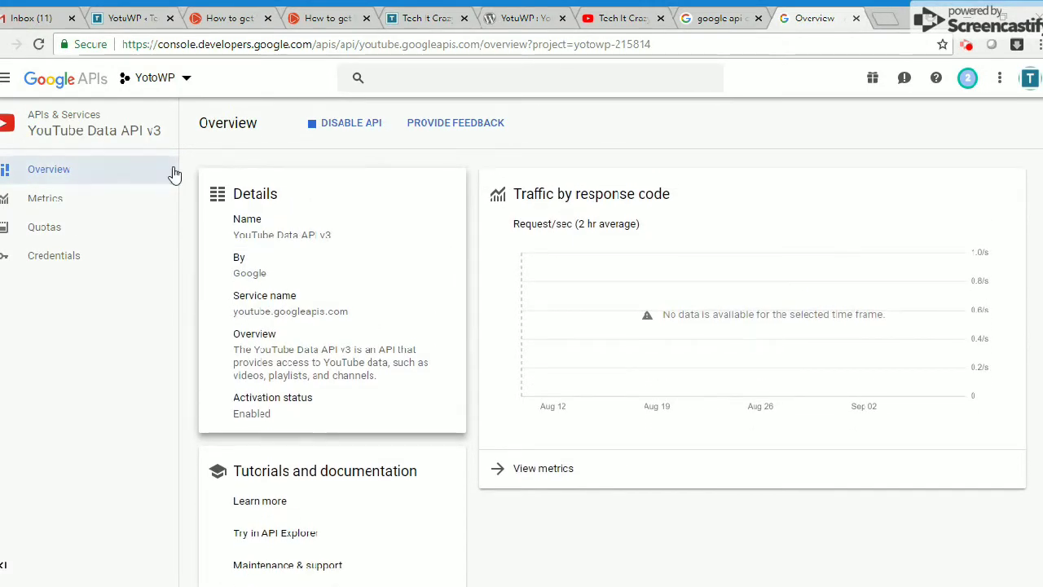
# - Select the YotoWP project, go to the YouTube Data API v3 credentials and open the settings of API key 1
pyautogui.click(185, 79)
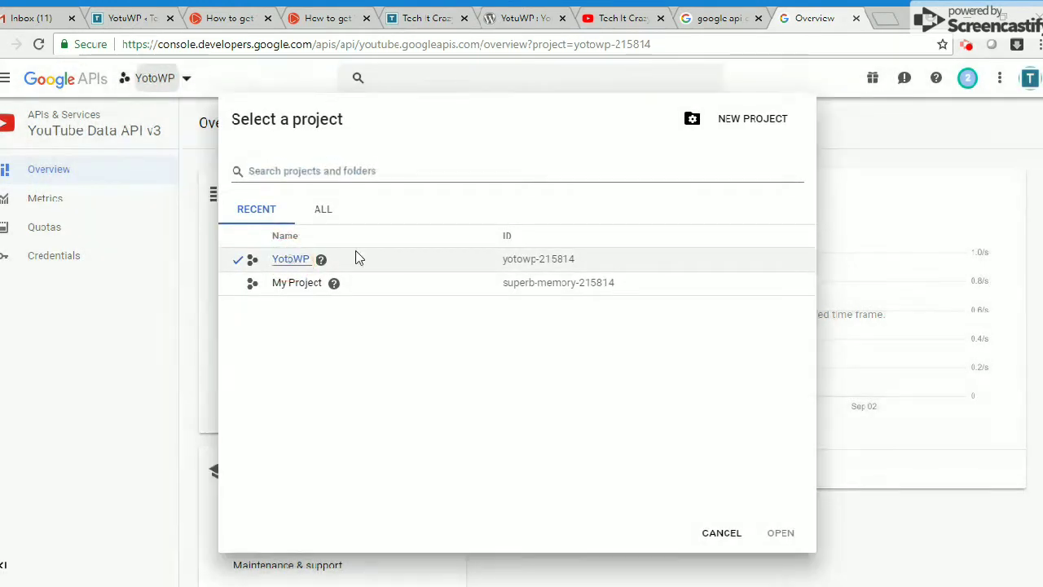
pyautogui.click(355, 255)
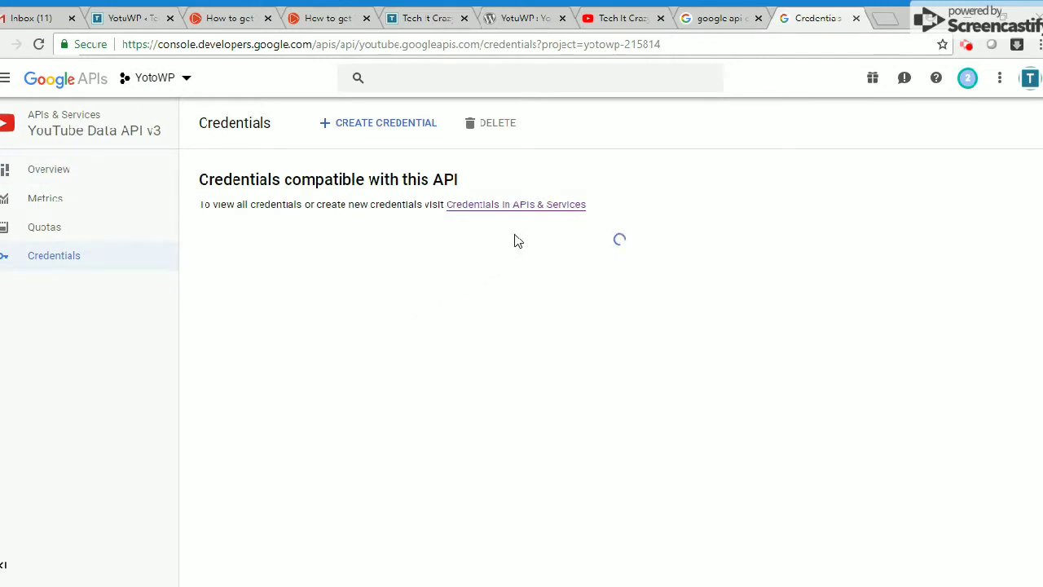
pyautogui.moveTo(261, 316)
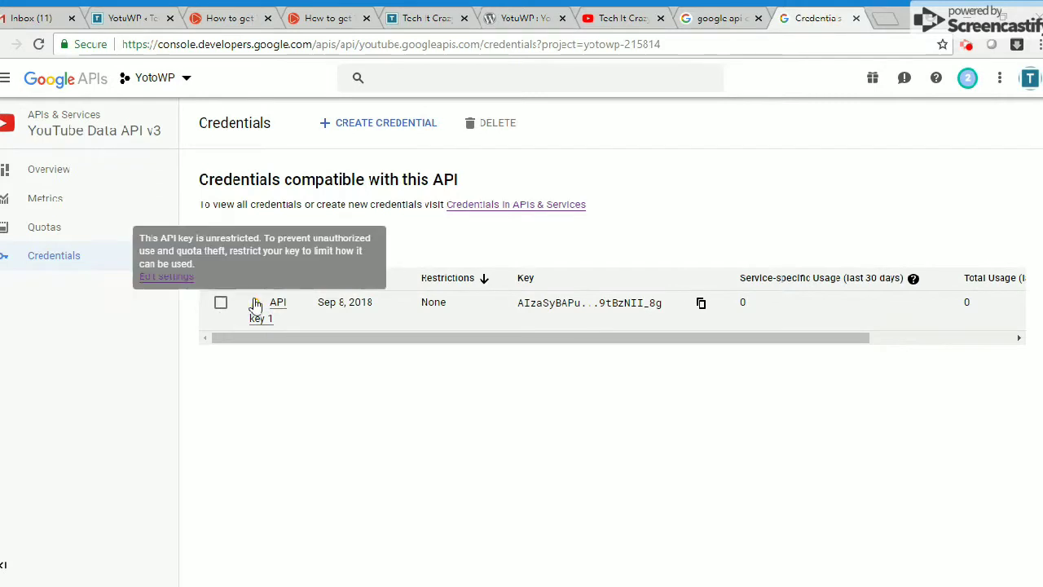
pyautogui.click(278, 310)
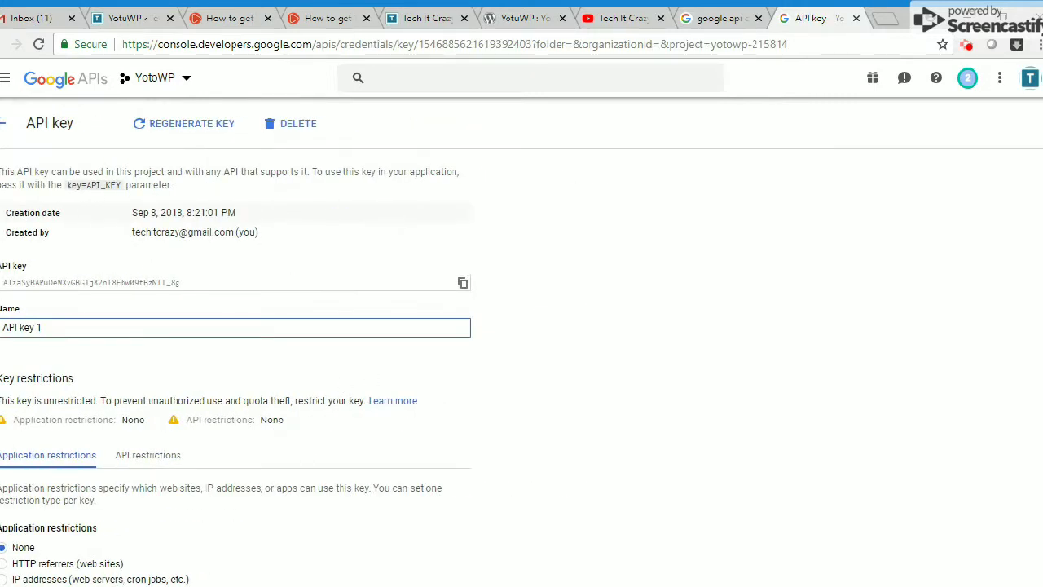
pyautogui.scroll(-2, 240, 441)
# - Return to the YotuWP API key guide and check its instructions on restricting the key to the YouTube Data API
pyautogui.click(241, 14)
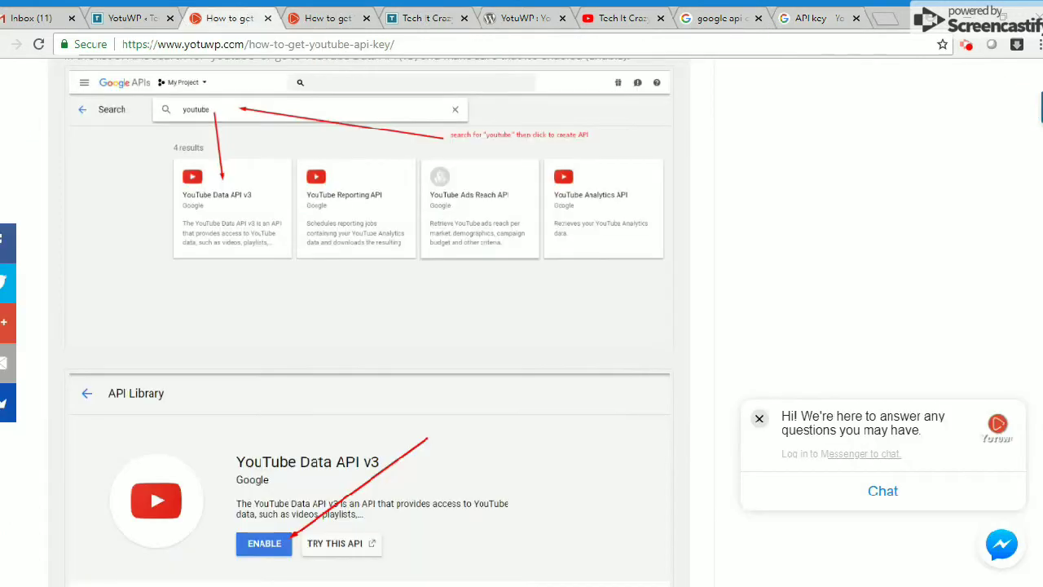
pyautogui.scroll(-5, 395, 317)
pyautogui.scroll(-4, 396, 318)
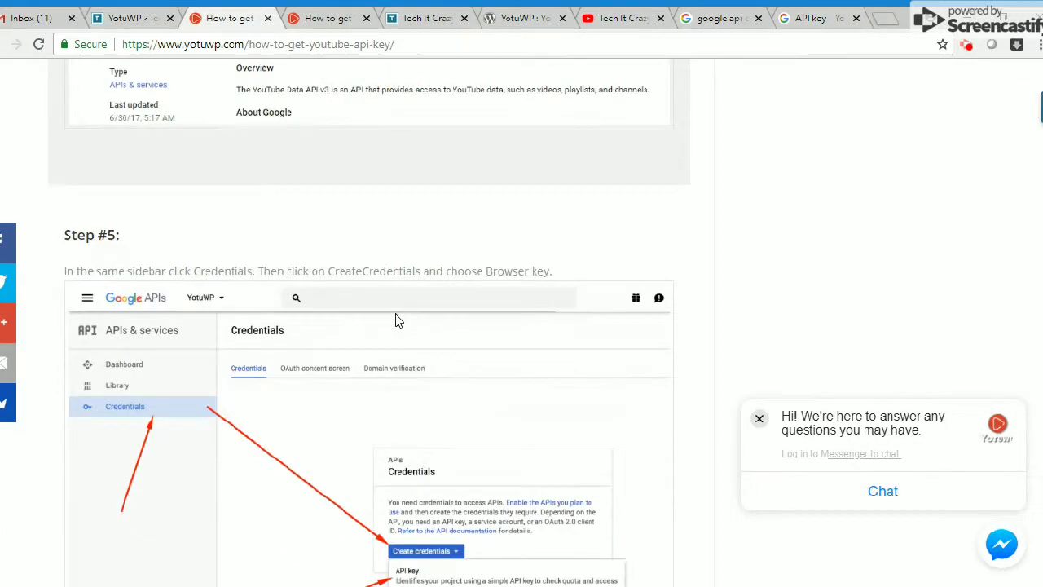
pyautogui.scroll(-7, 395, 317)
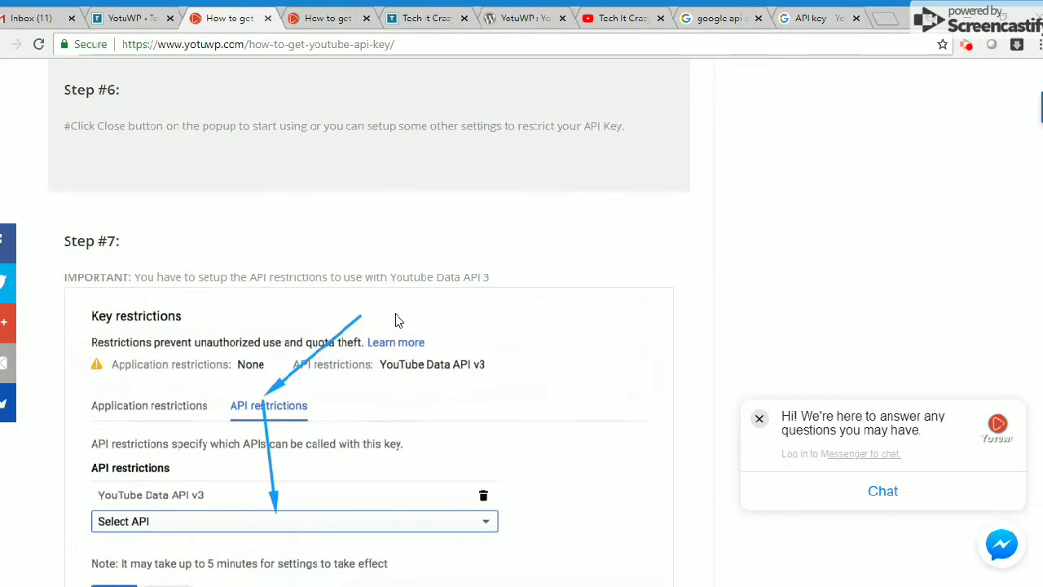
# - Restrict API key 1 to YouTube Data API v3 under its API restrictions, as the YotuWP guide instructs, and save the key
pyautogui.scroll(-3, 397, 319)
pyautogui.scroll(2, 397, 320)
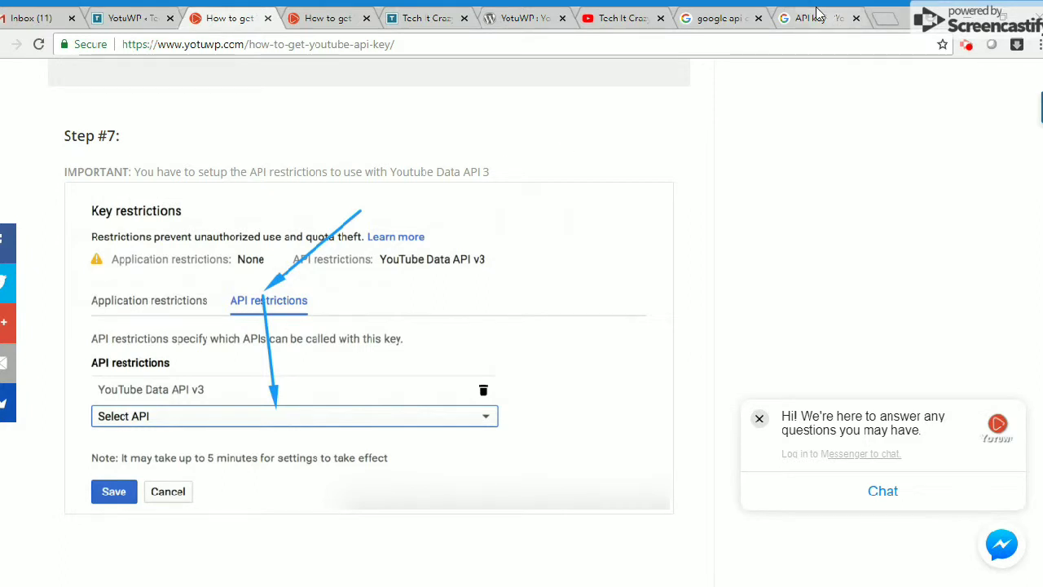
pyautogui.click(624, 17)
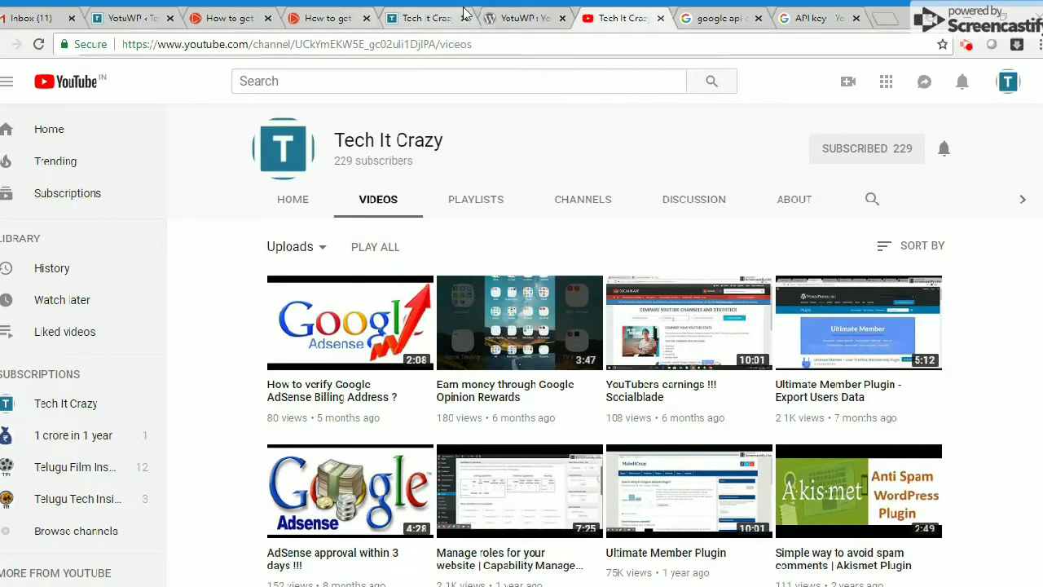
pyautogui.click(781, 17)
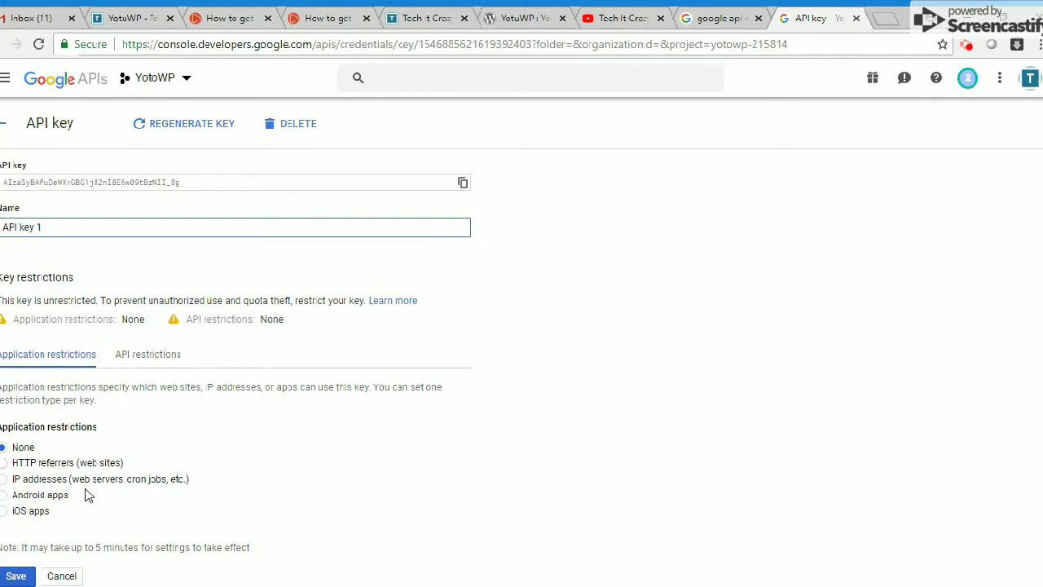
pyautogui.click(16, 575)
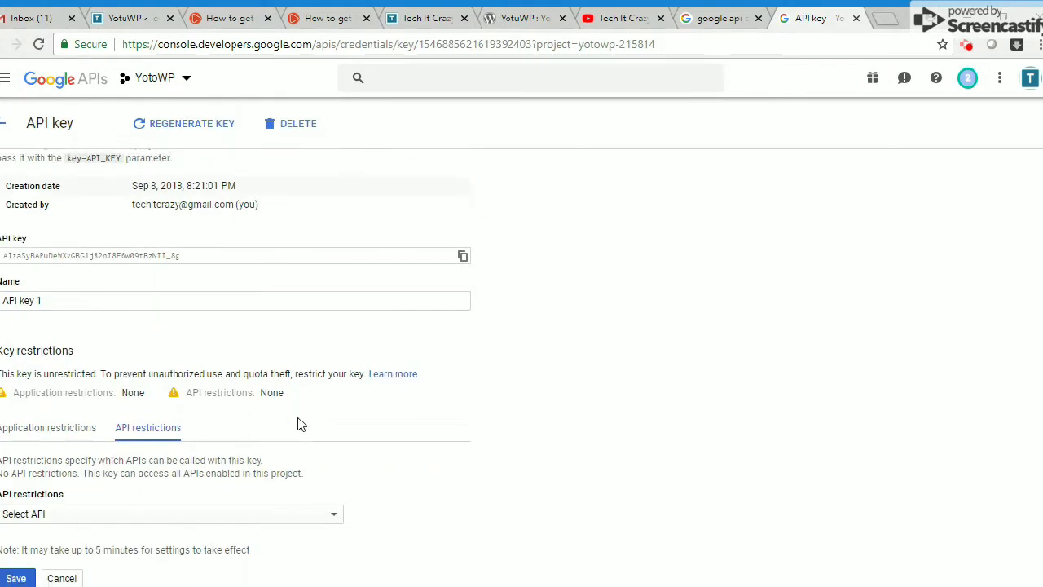
pyautogui.click(334, 513)
pyautogui.click(291, 522)
pyautogui.scroll(-1, 163, 554)
pyautogui.click(16, 576)
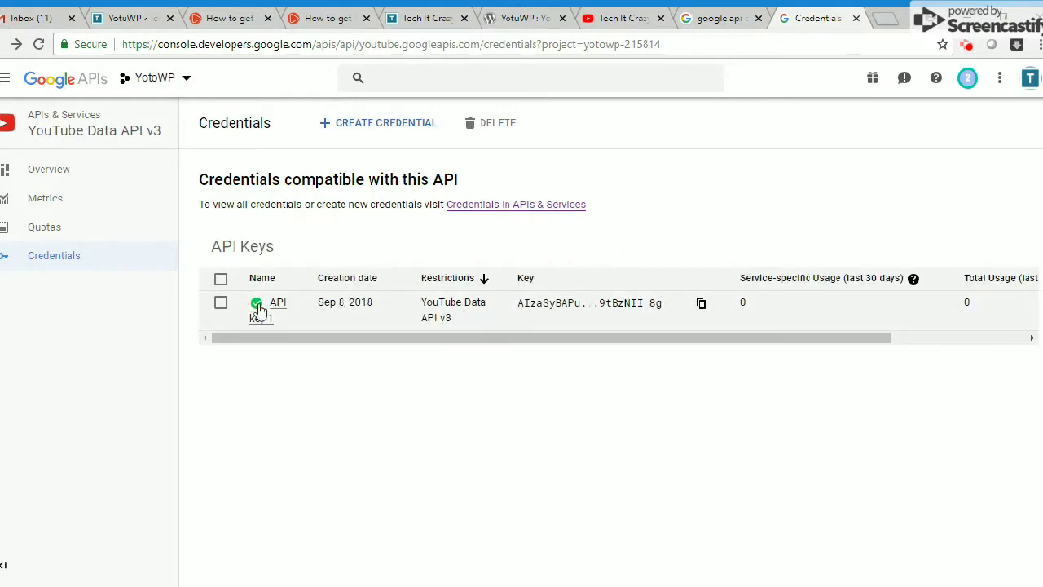
# - Copy the restricted API key into the Youtube API Key field of the YotuWP settings and save the changes
pyautogui.click(701, 303)
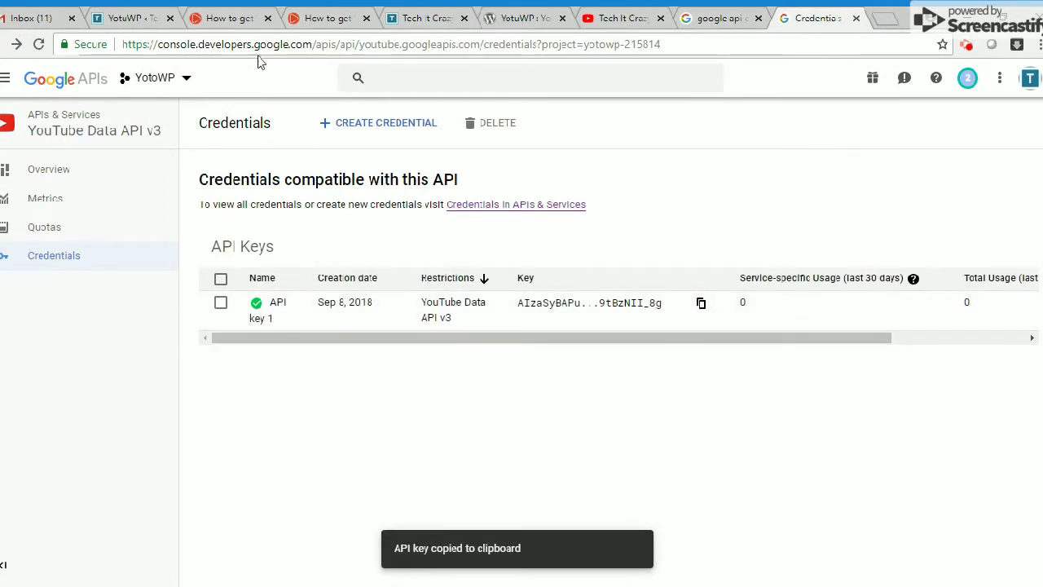
pyautogui.click(136, 14)
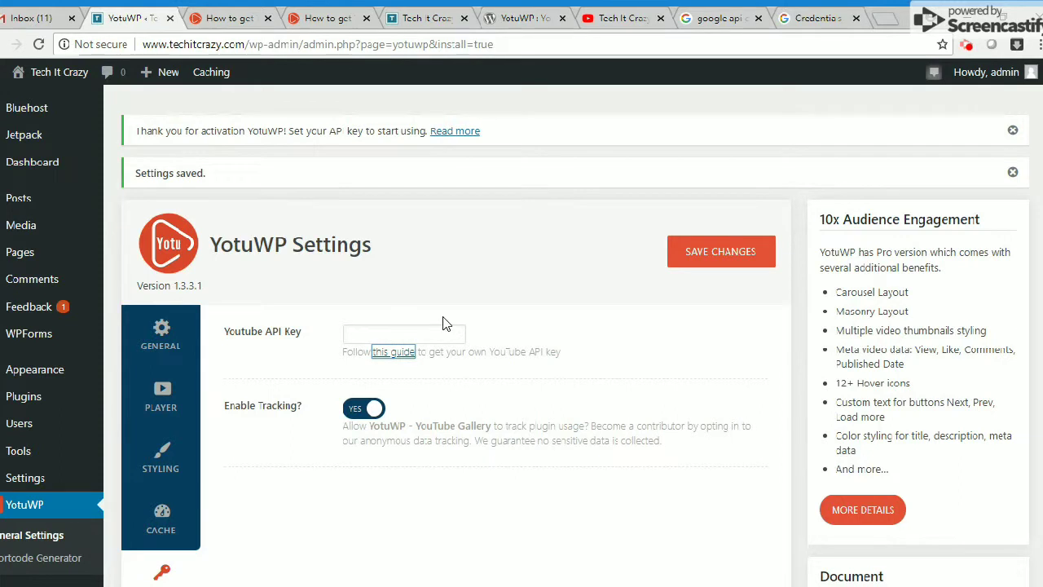
pyautogui.click(404, 334)
pyautogui.hotkey('ctrl', 'v')
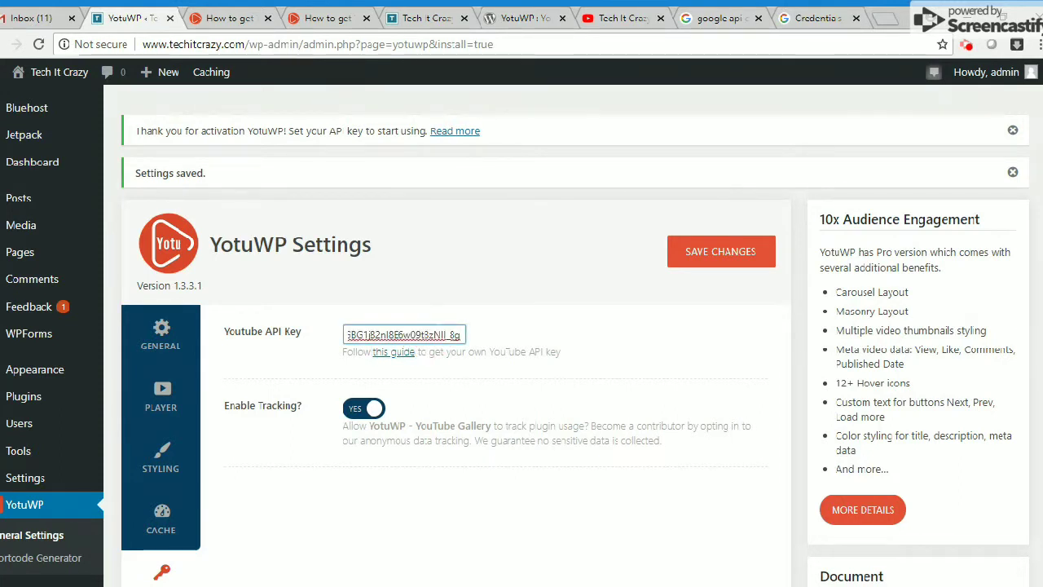
pyautogui.click(578, 280)
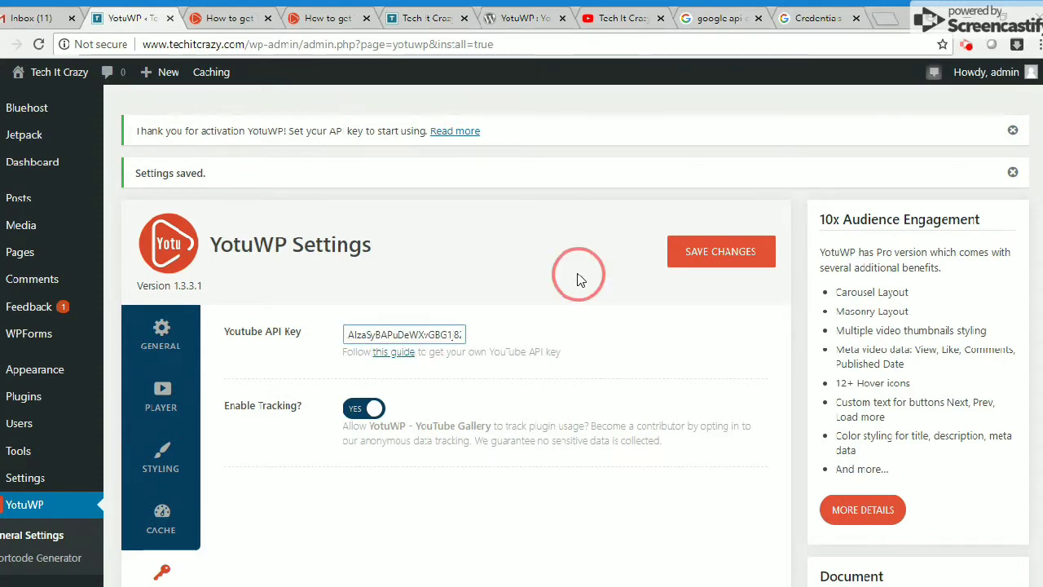
pyautogui.click(722, 258)
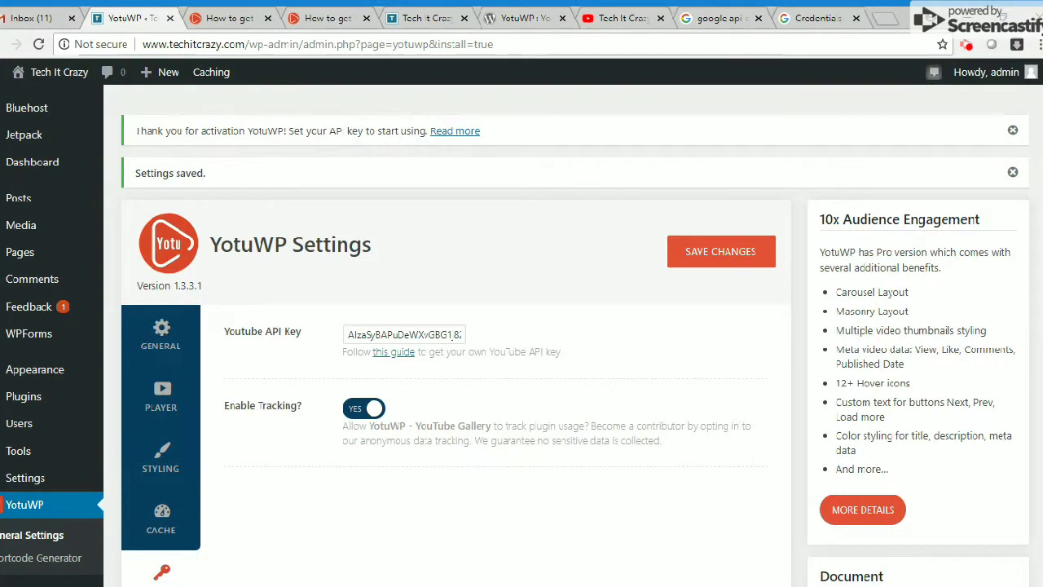
pyautogui.click(1012, 130)
pyautogui.click(1013, 131)
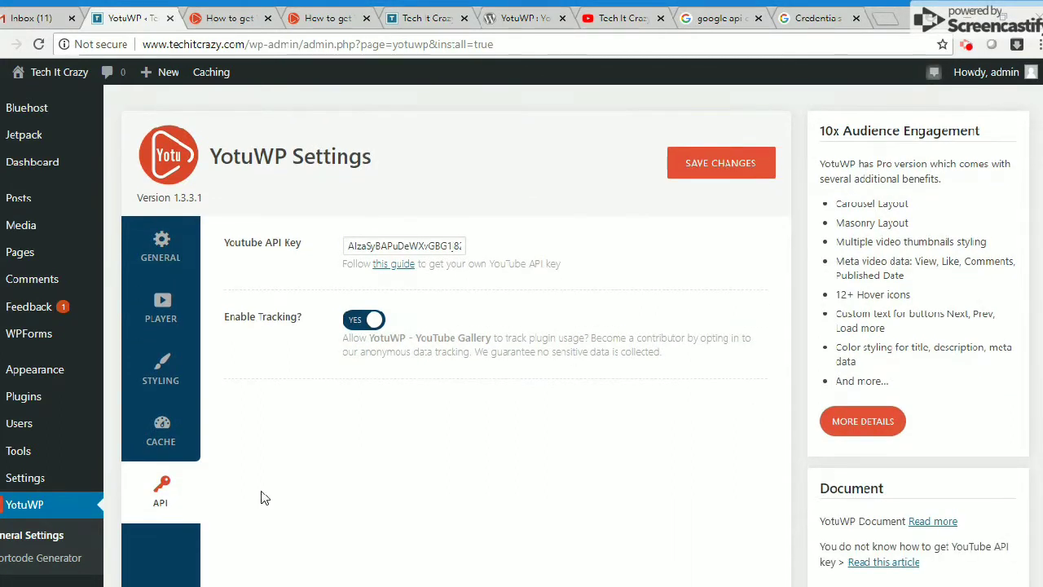
# - Create a new WordPress page titled "Videos"
pyautogui.moveTo(14, 231)
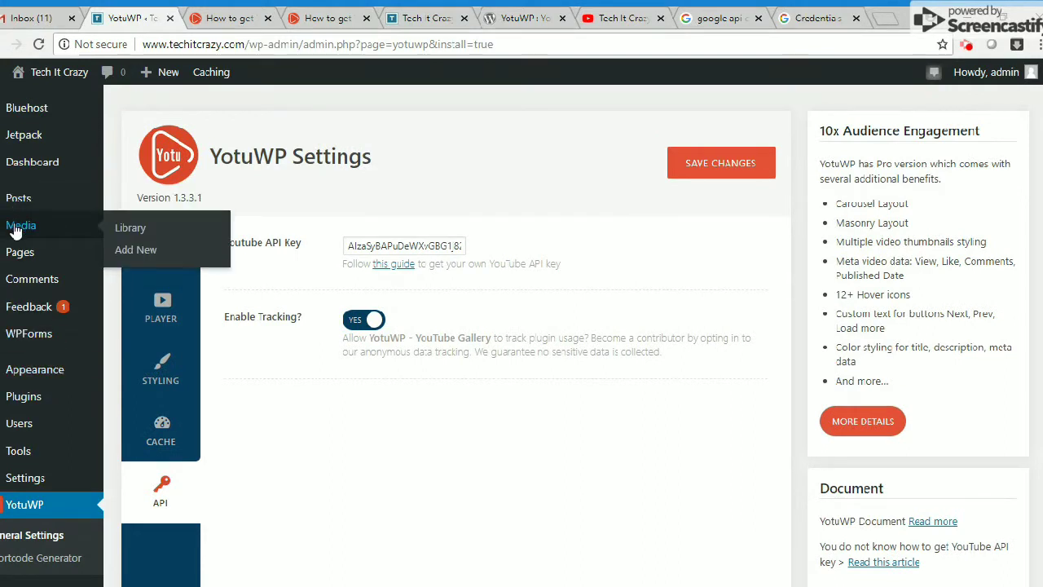
pyautogui.moveTo(20, 252)
pyautogui.click(132, 278)
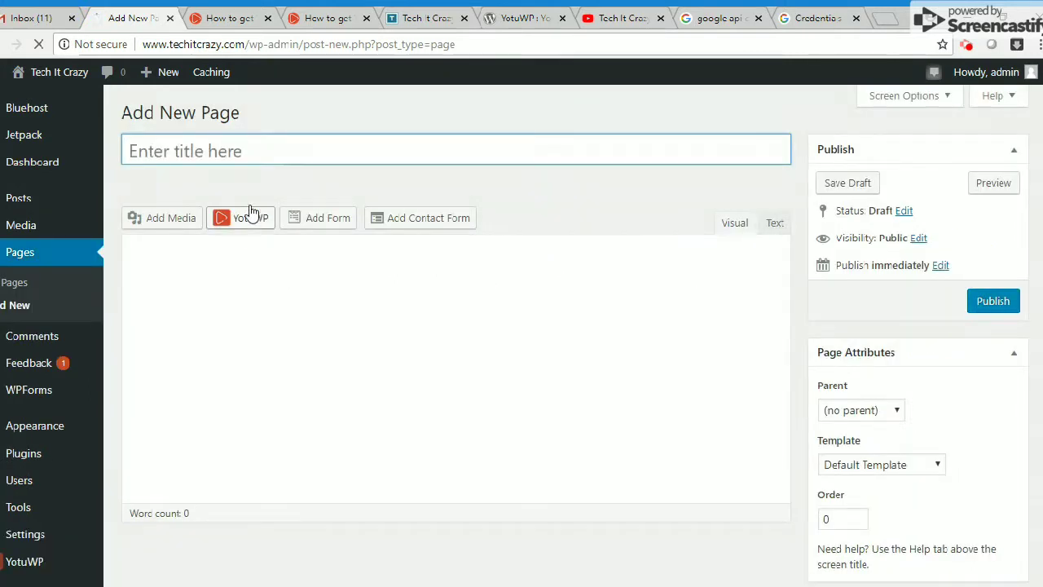
pyautogui.write('V')
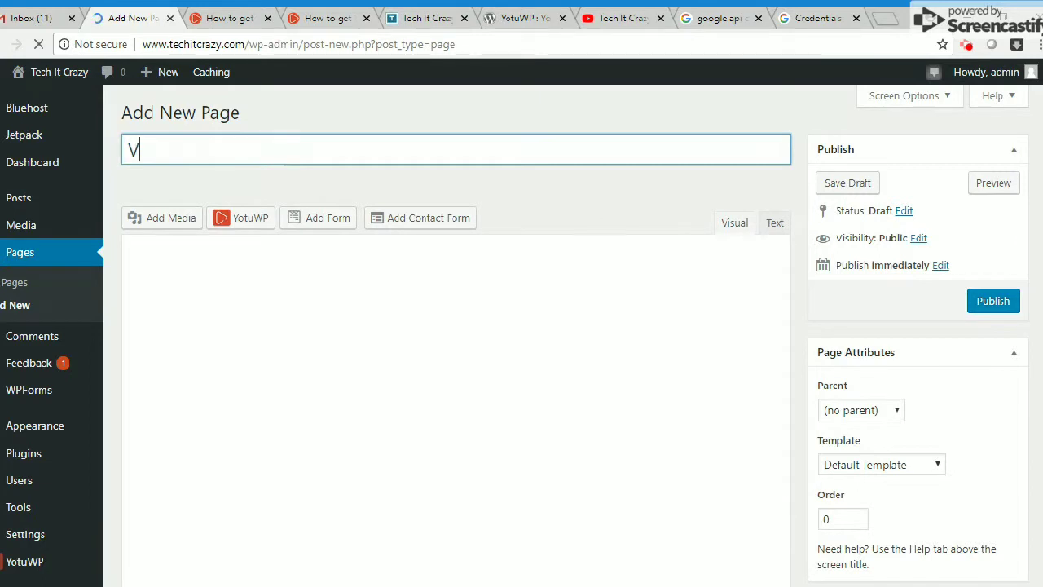
pyautogui.write('ide')
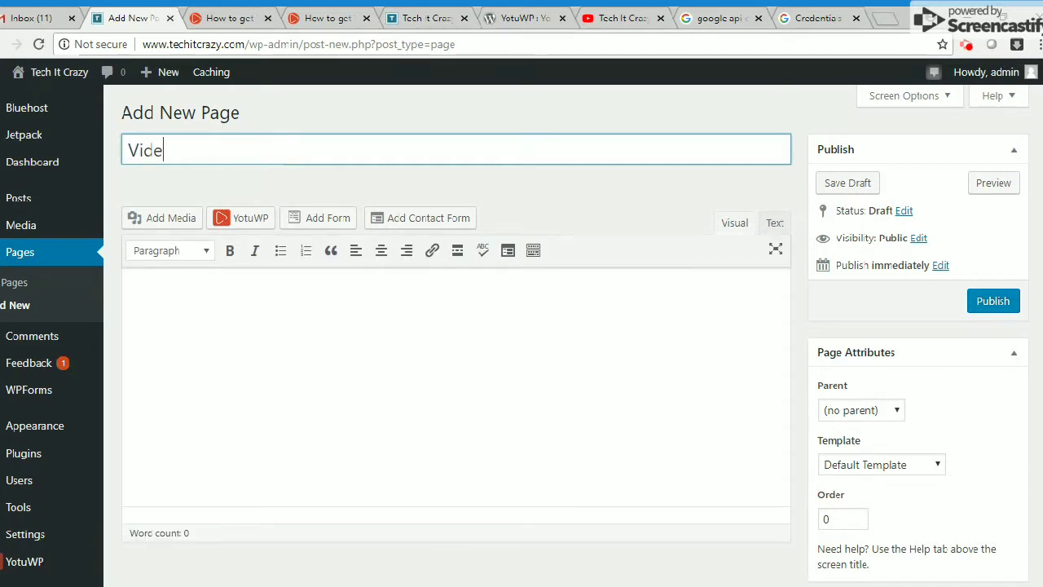
pyautogui.write('os')
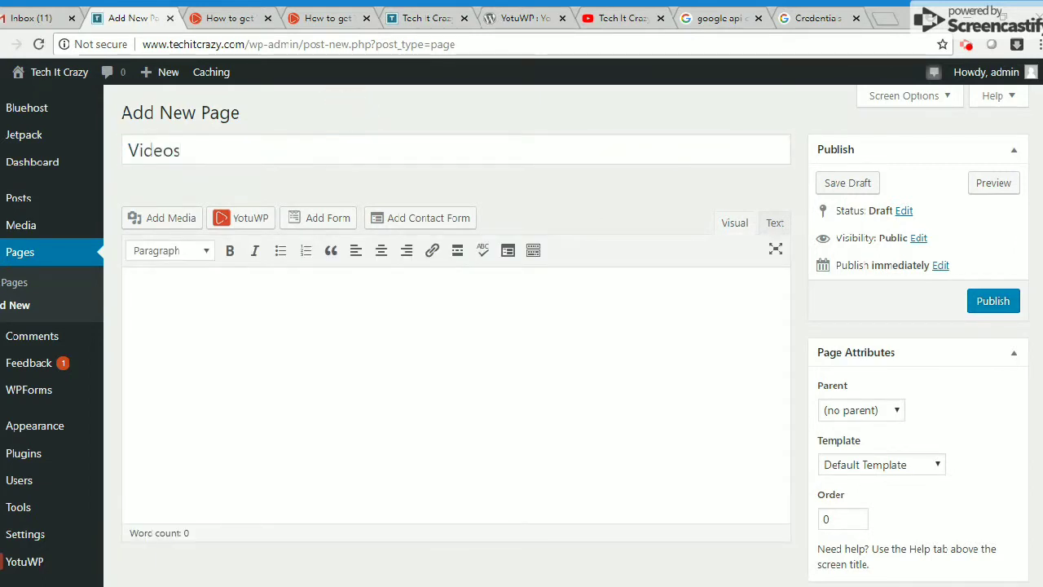
# - Start a YotuWP insert of type Channel and copy the Tech It Crazy channel URL from YouTube
pyautogui.click(252, 227)
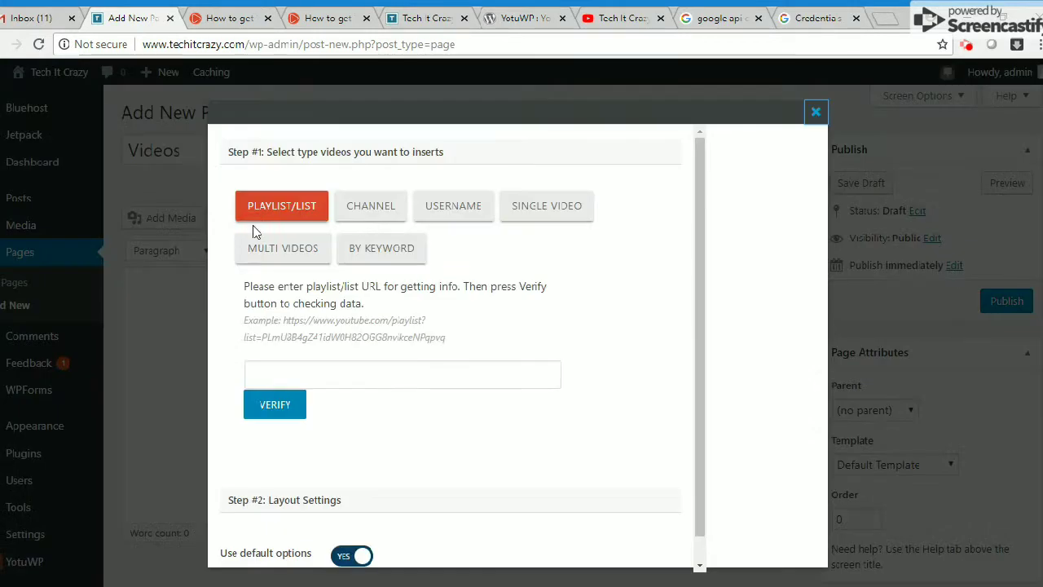
pyautogui.click(371, 210)
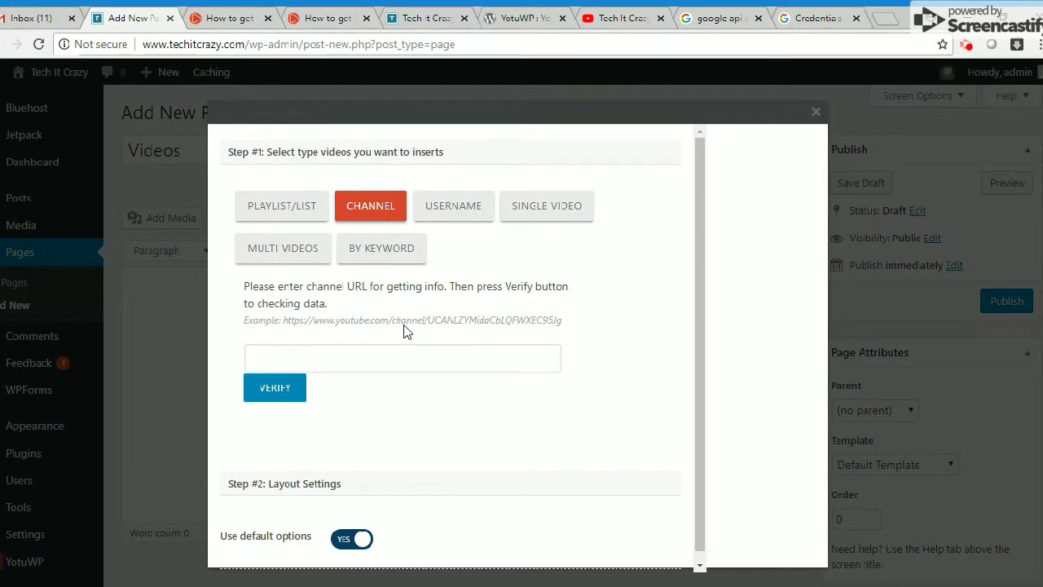
pyautogui.click(435, 20)
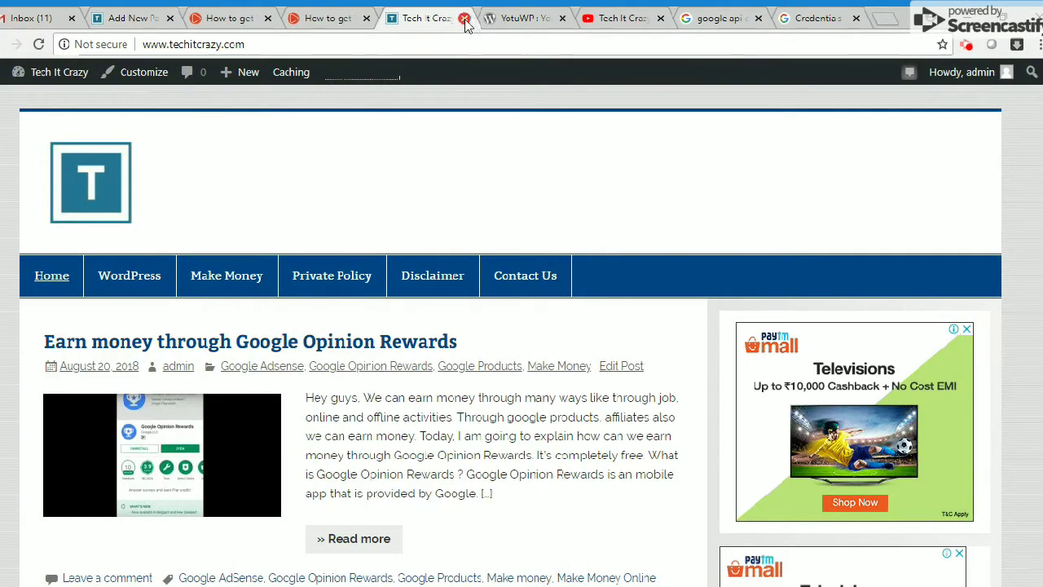
pyautogui.click(622, 17)
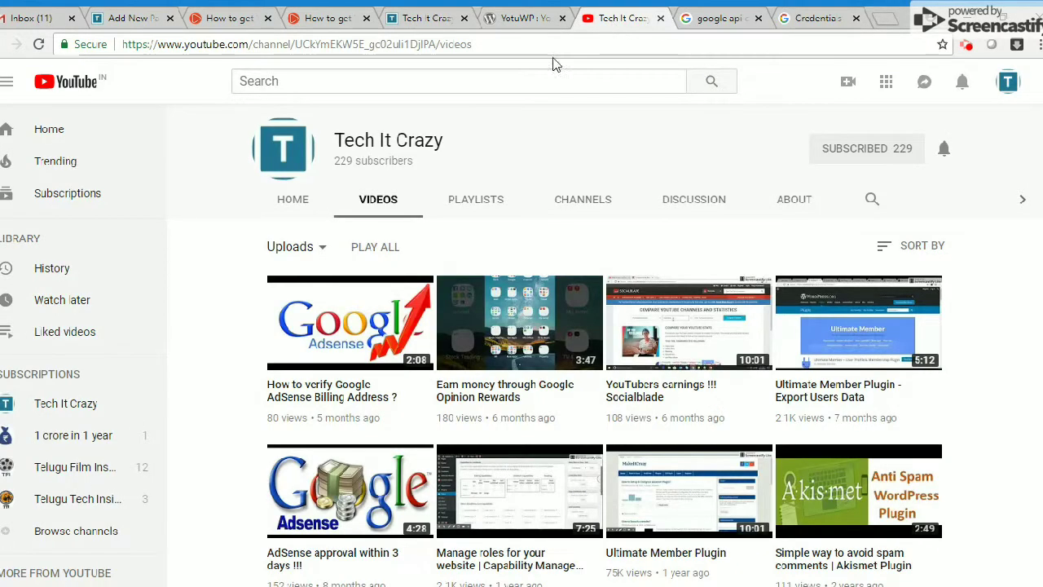
pyautogui.moveTo(436, 44); pyautogui.dragTo(122, 44)
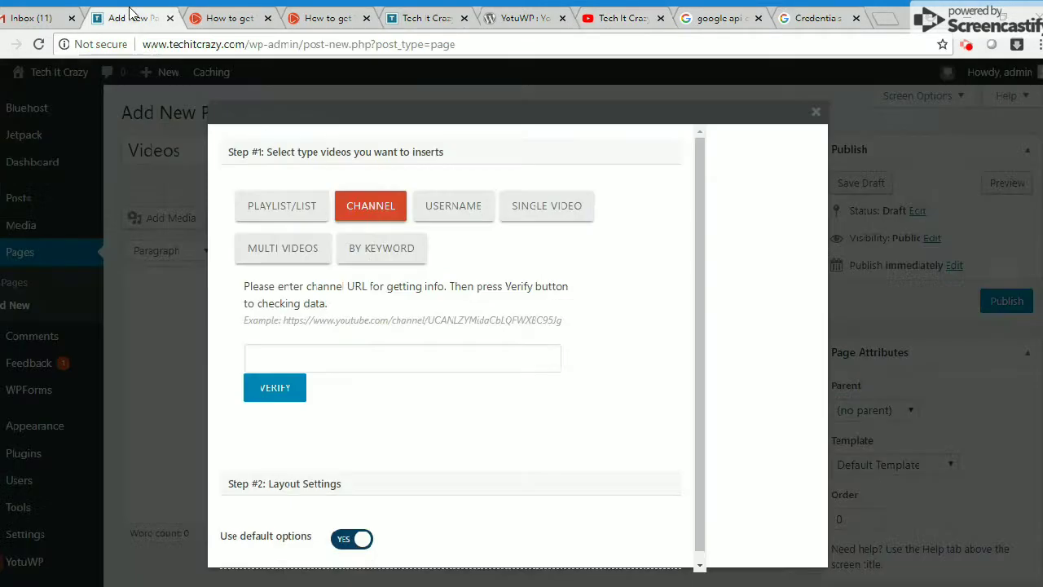
# - Enter and verify the Tech It Crazy channel URL, and insert its YotuWP shortcode into the page with default options
pyautogui.click(135, 17)
pyautogui.click(319, 356)
pyautogui.hotkey('ctrl', 'v')
pyautogui.click(281, 392)
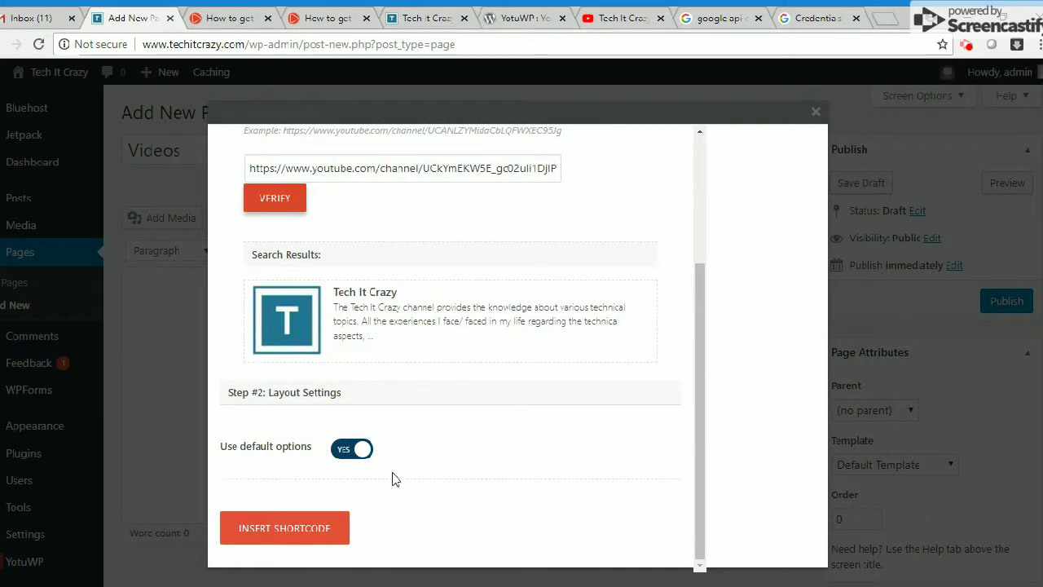
pyautogui.click(320, 525)
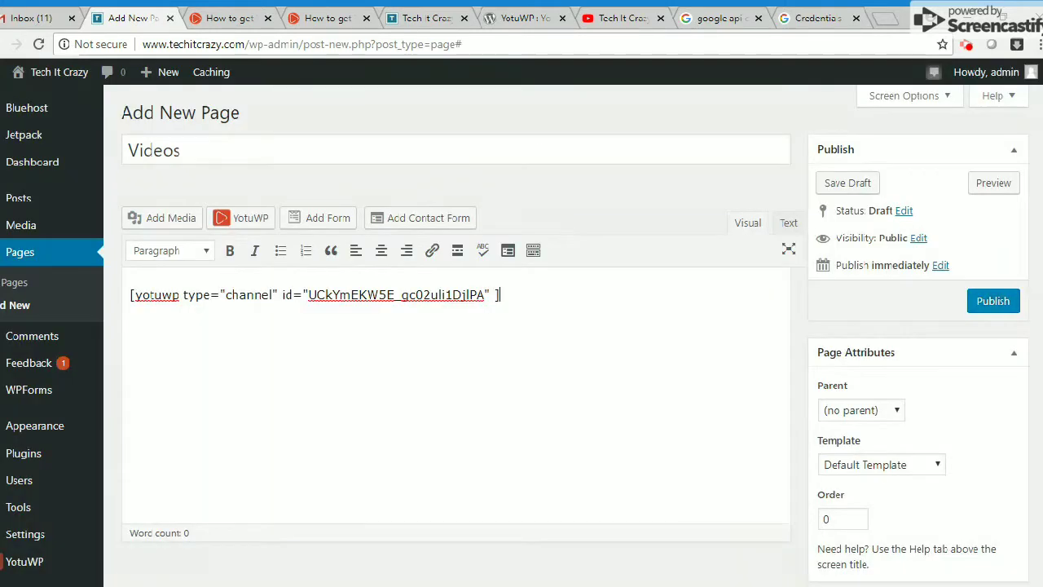
# - Publish the Videos page
pyautogui.scroll(-3, 834, 400)
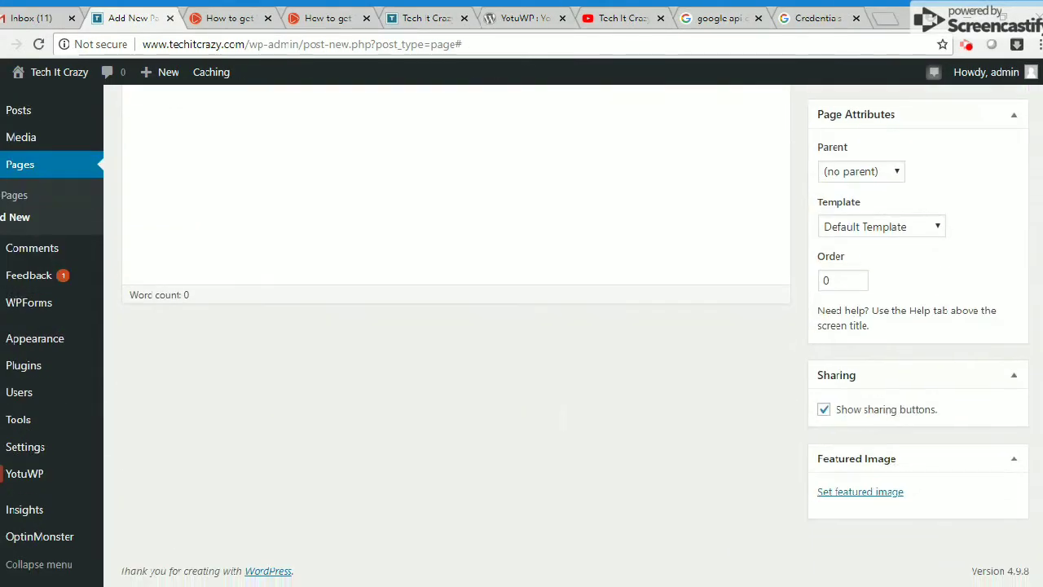
pyautogui.scroll(3, 557, 423)
pyautogui.click(990, 300)
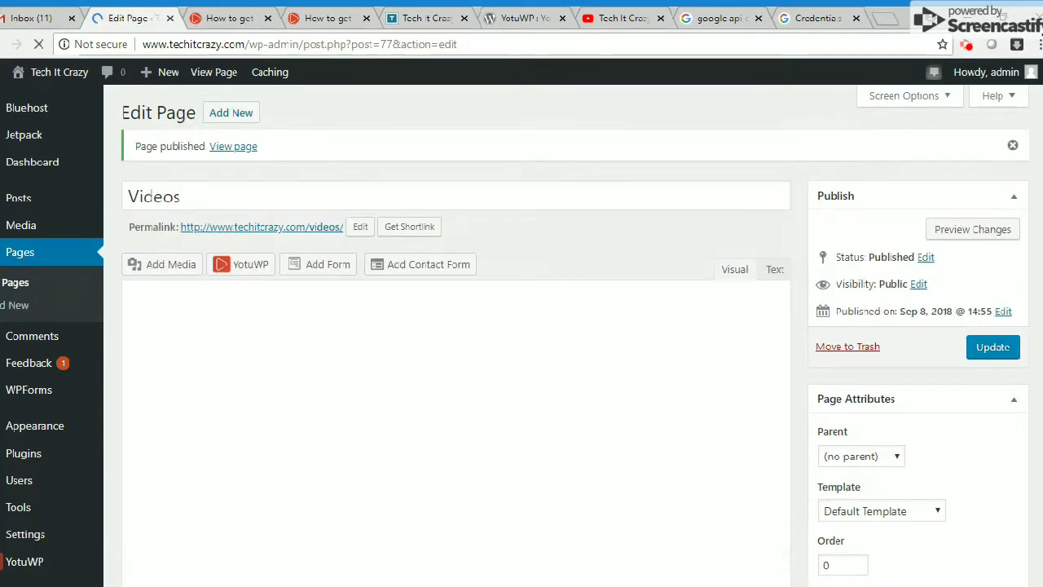
# - View the published Videos page separately, examine its video gallery and test playback of "How to verify Google AdSense Billing Address ?"
pyautogui.middleClick(237, 148)
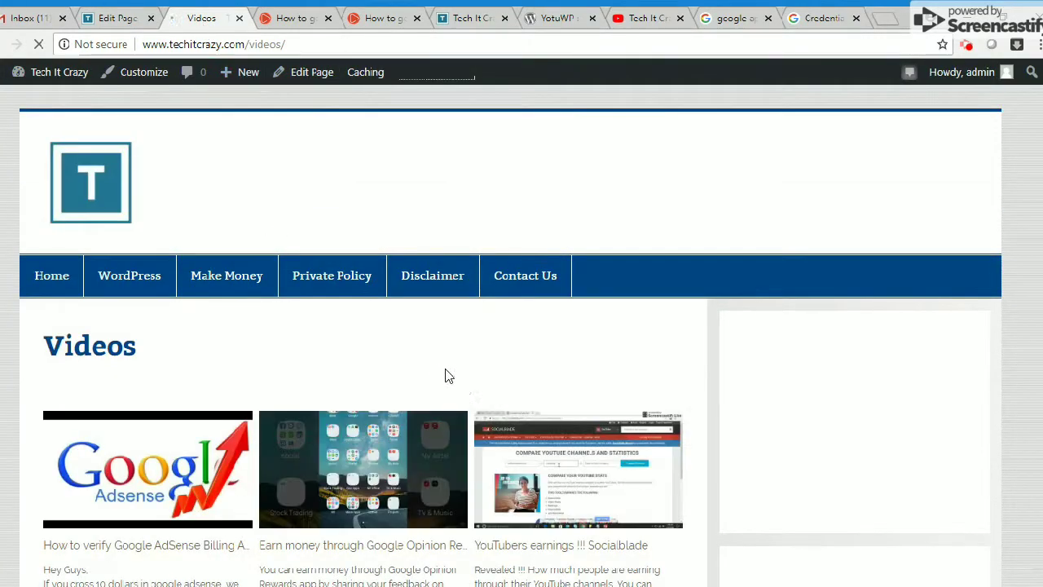
pyautogui.scroll(-8, 463, 386)
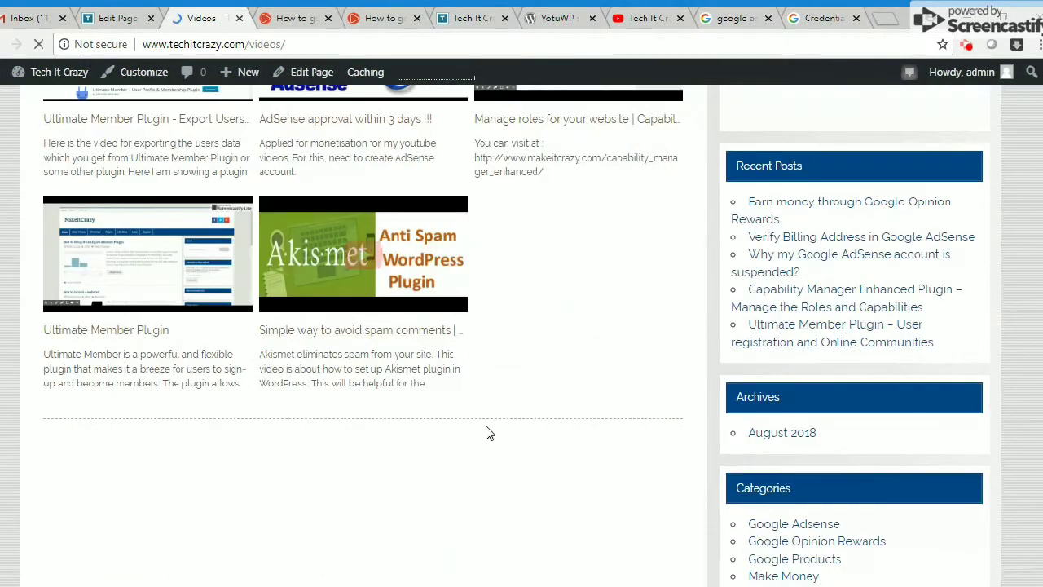
pyautogui.scroll(4, 486, 431)
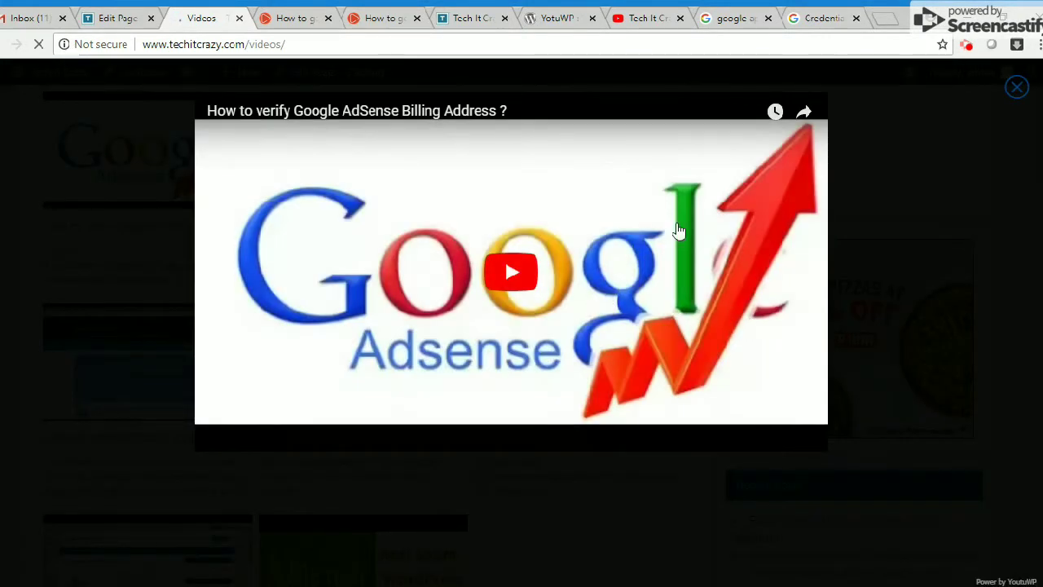
pyautogui.click(515, 276)
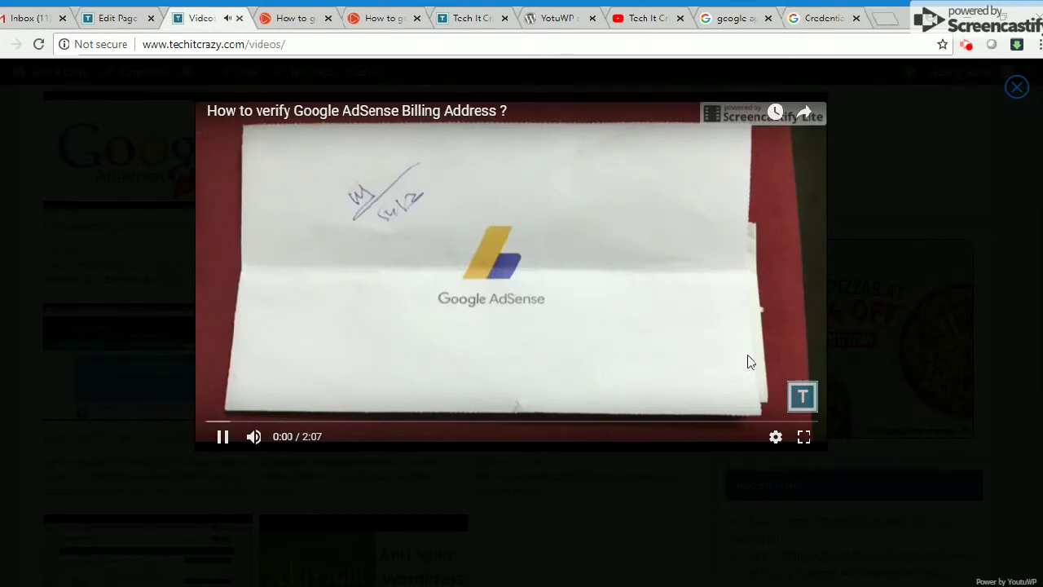
pyautogui.click(1017, 87)
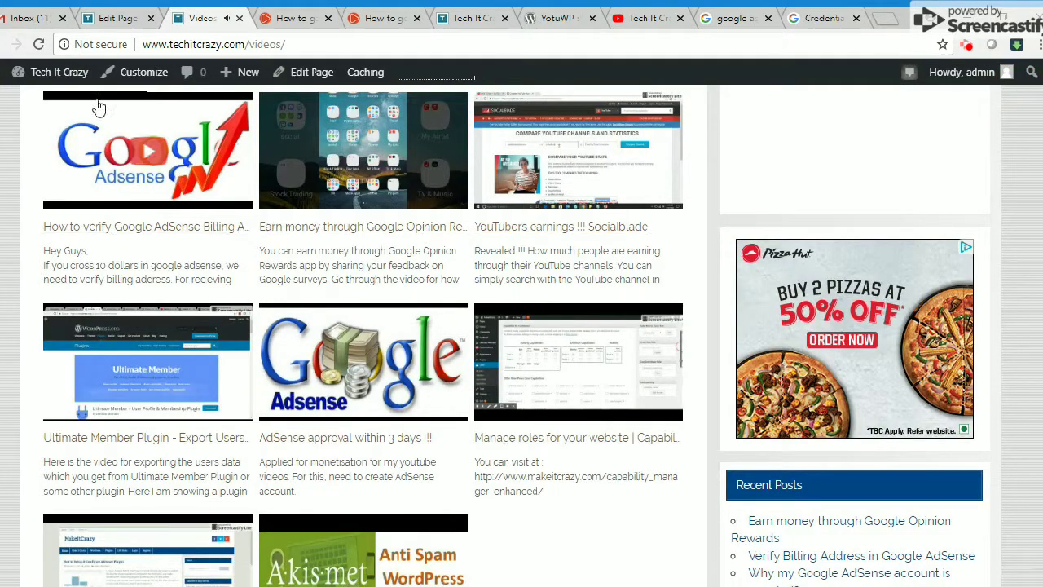
pyautogui.click(114, 17)
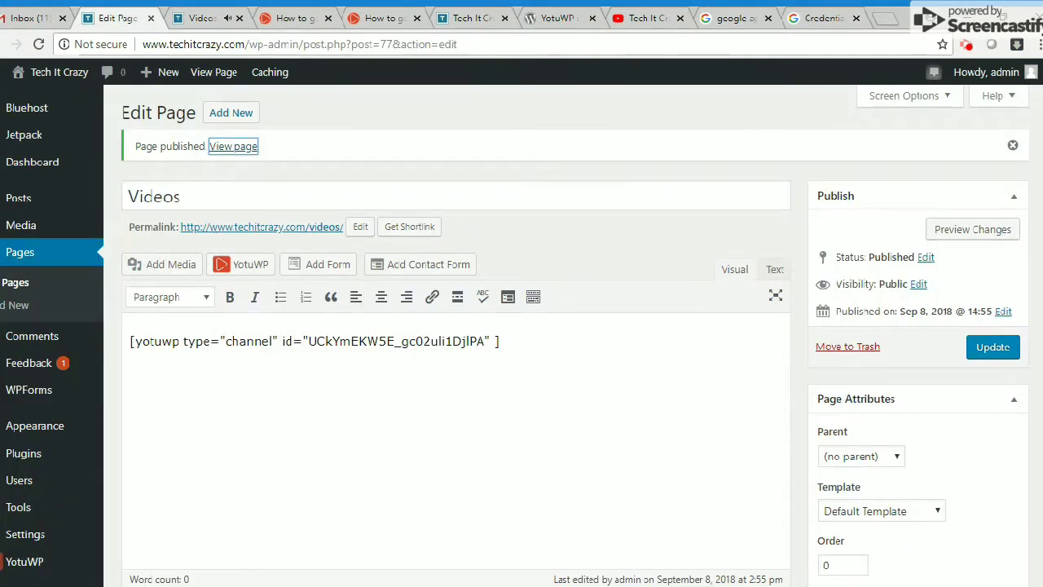
pyautogui.click(202, 17)
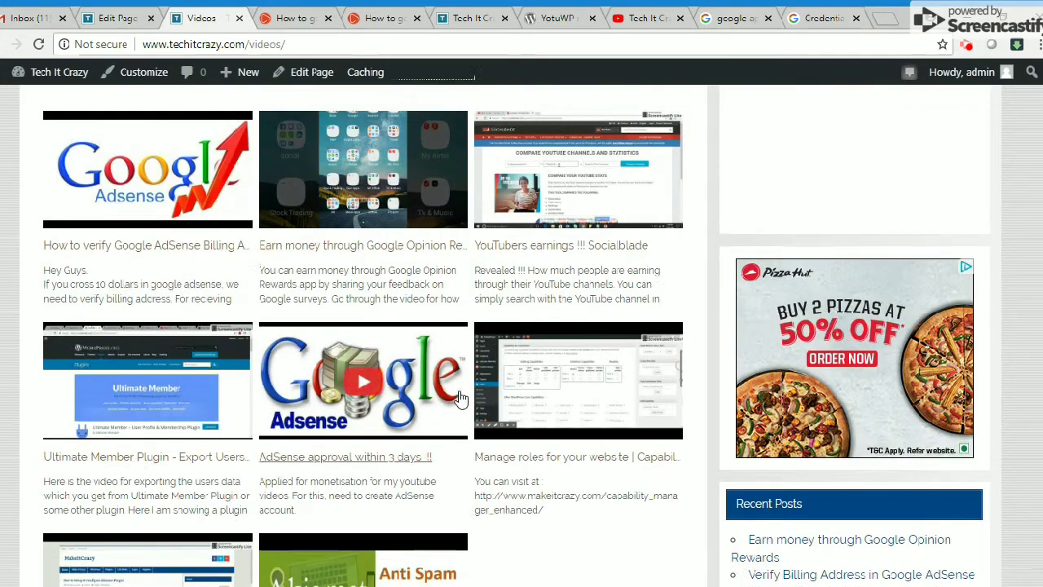
pyautogui.scroll(3, 460, 399)
# - Open the WordPress menu editor from the page editor and load Primary Menu (Main Navigation) for editing
pyautogui.click(123, 18)
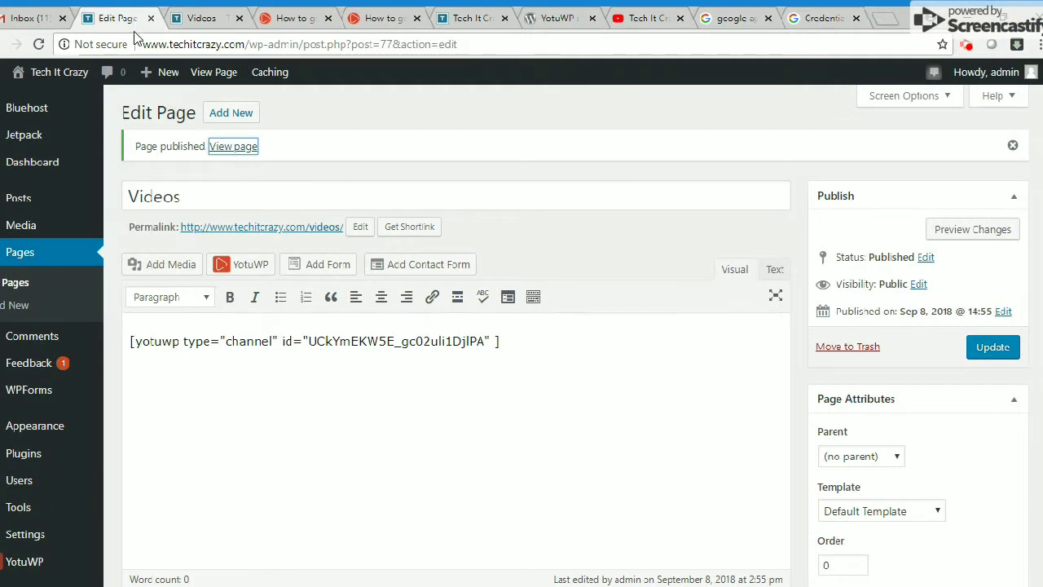
pyautogui.moveTo(37, 431)
pyautogui.click(128, 411)
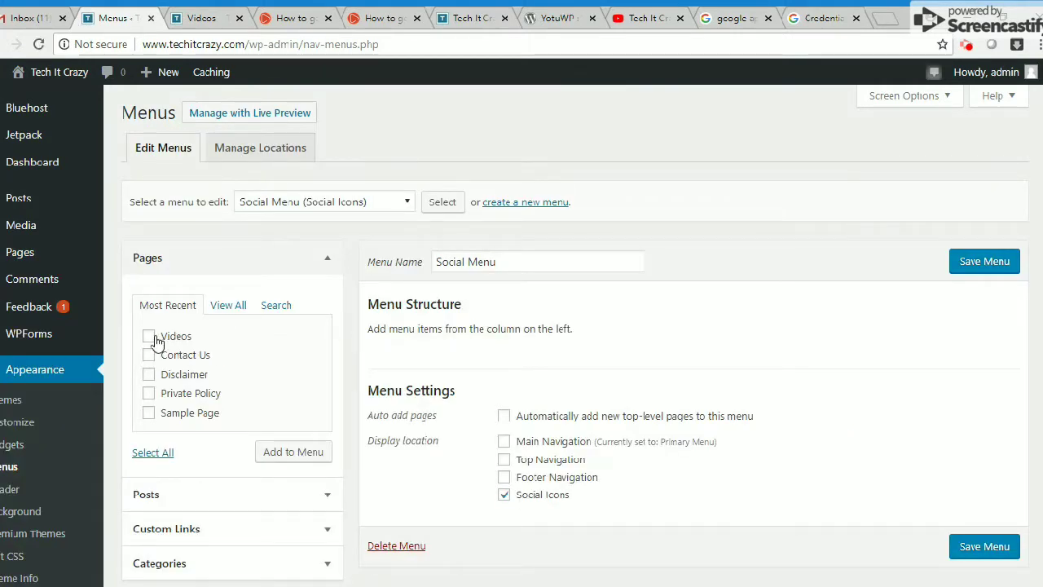
pyautogui.click(149, 336)
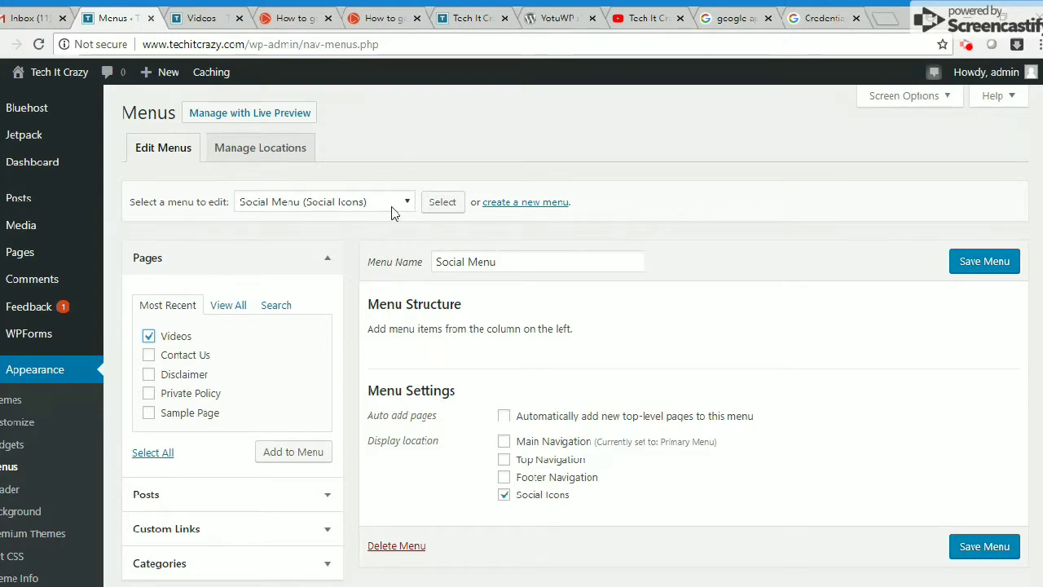
pyautogui.click(406, 202)
pyautogui.click(393, 226)
pyautogui.click(442, 202)
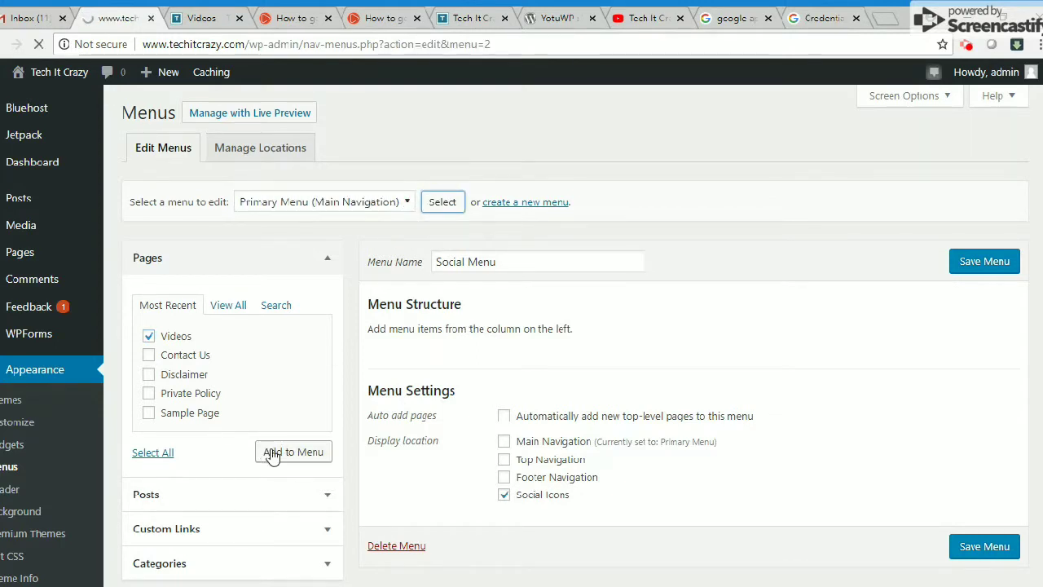
# - Add the Videos page to the Primary Menu and move it between the Plugins sub item and Make Money
pyautogui.click(148, 336)
pyautogui.click(288, 458)
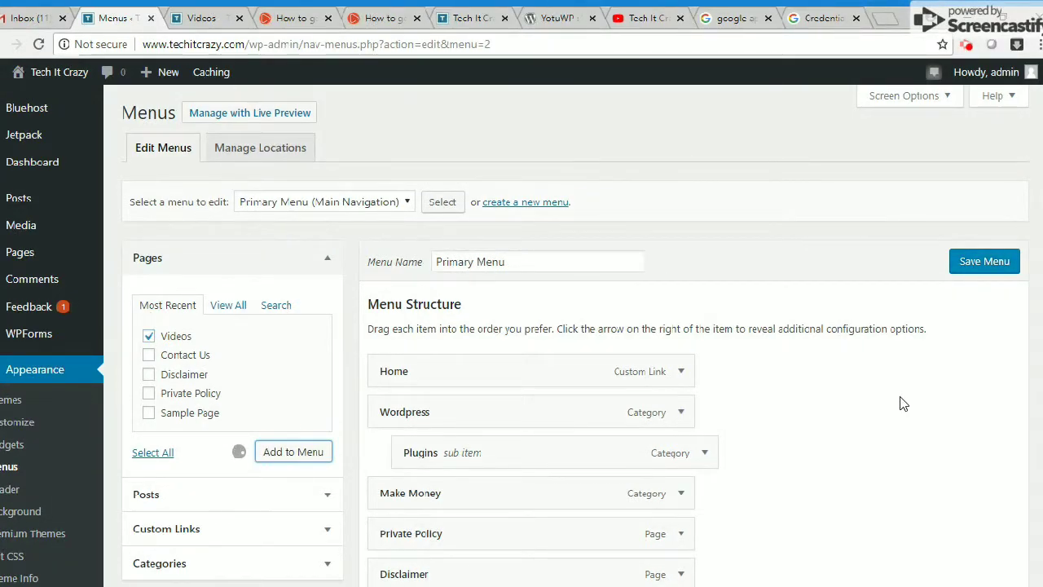
pyautogui.scroll(-4, 899, 401)
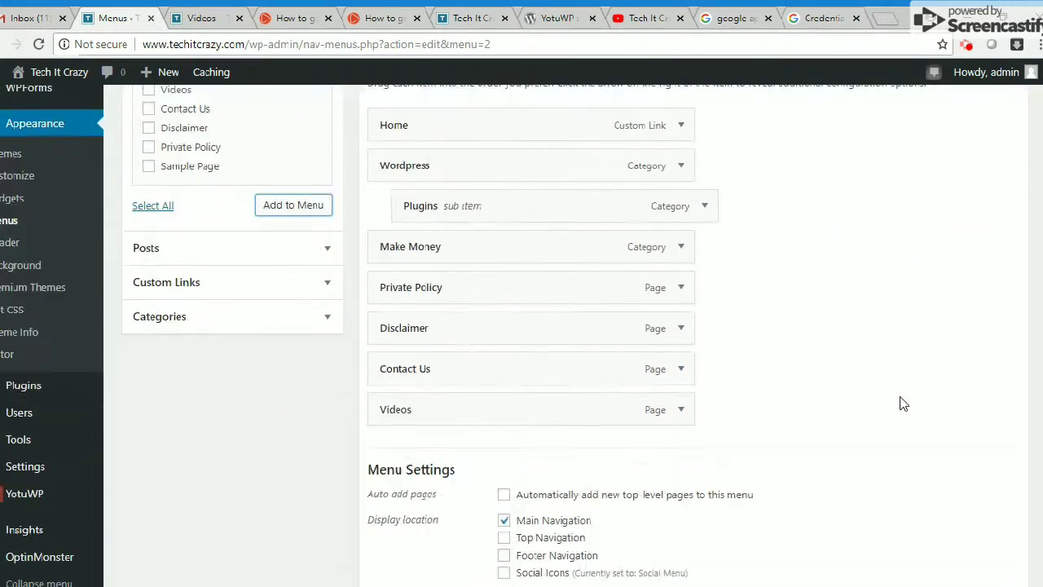
pyautogui.scroll(2, 497, 394)
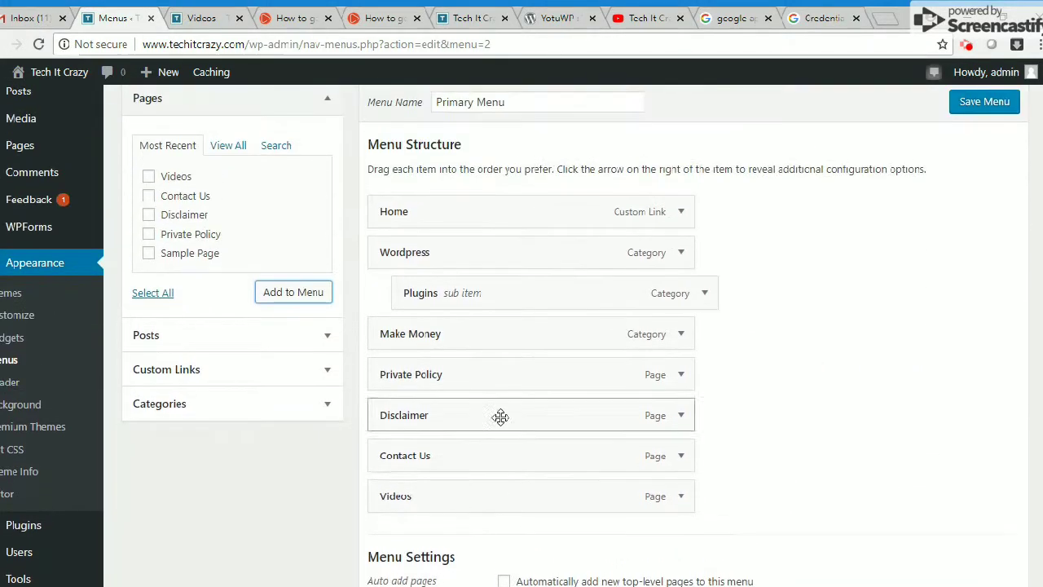
pyautogui.moveTo(457, 503); pyautogui.dragTo(463, 345)
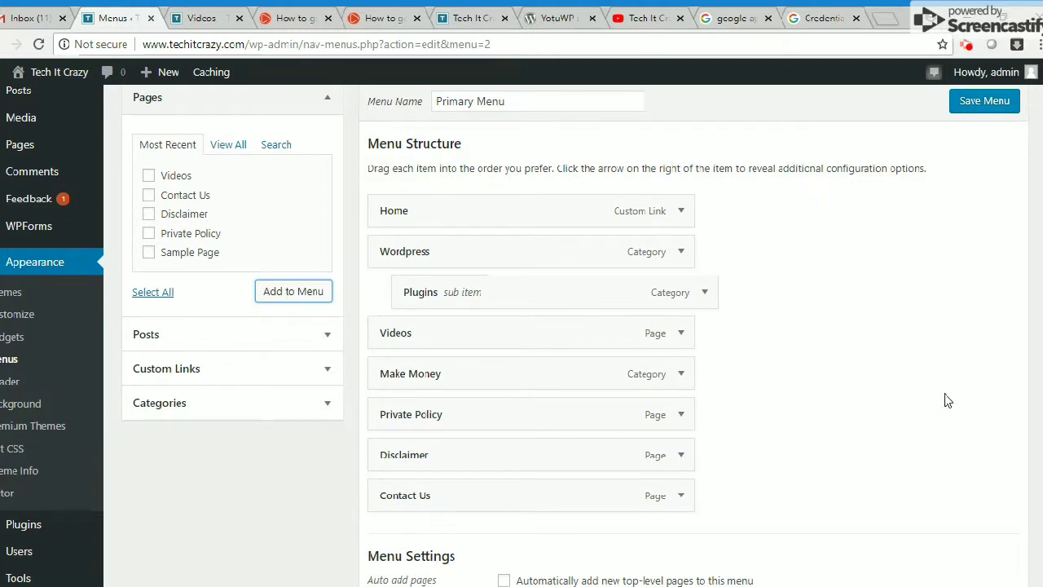
# - Review the Primary Menu's structure and settings, and save the menu
pyautogui.scroll(-1, 947, 400)
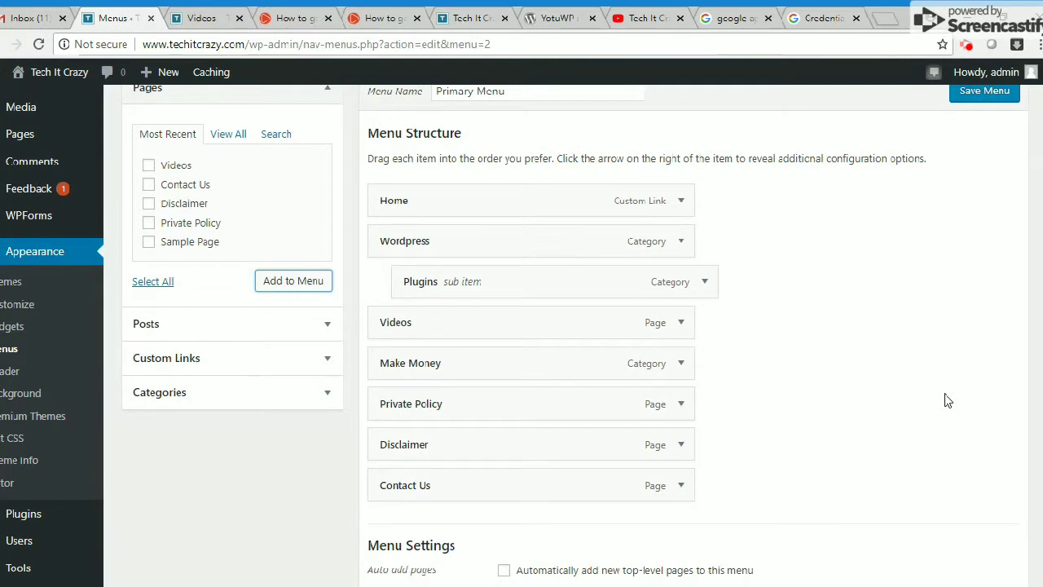
pyautogui.scroll(-1, 948, 400)
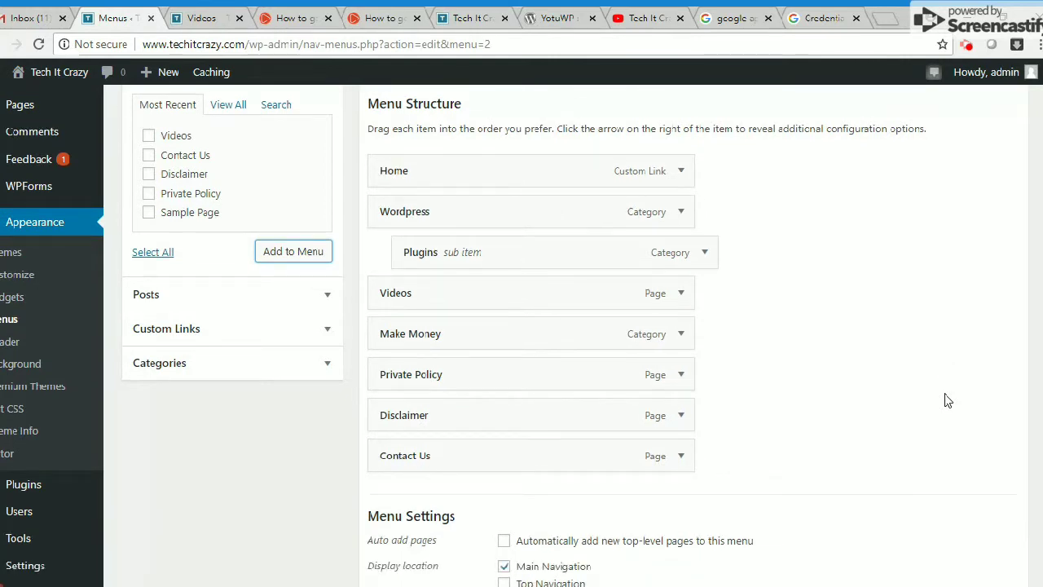
pyautogui.scroll(-1, 948, 400)
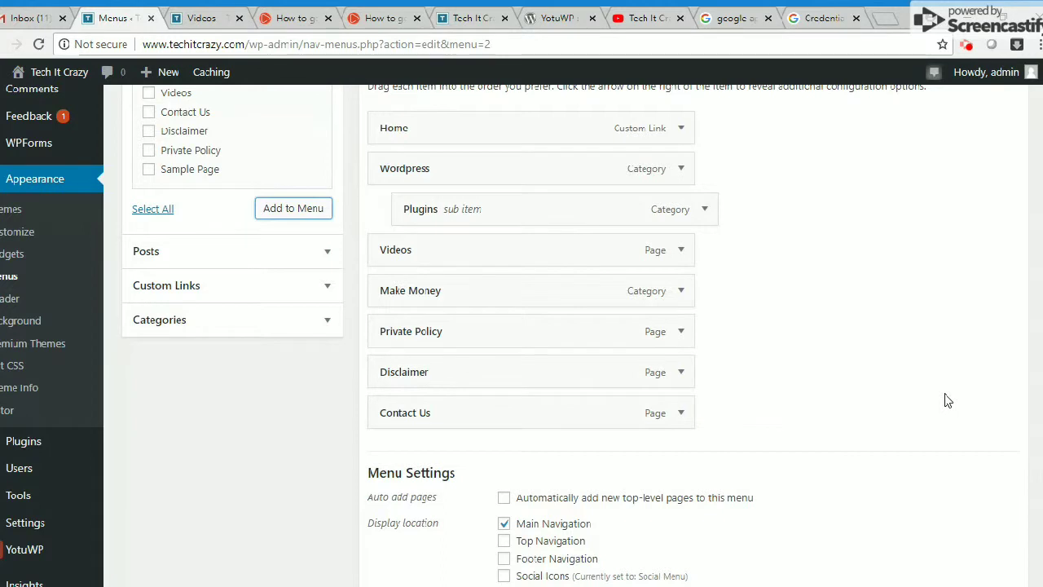
pyautogui.scroll(-1, 947, 400)
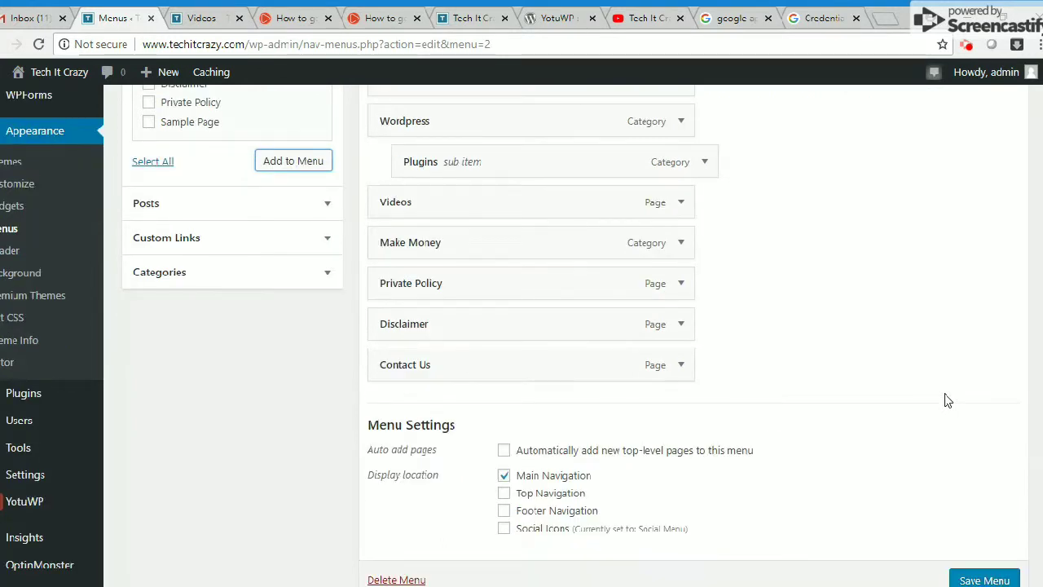
pyautogui.scroll(-1, 948, 400)
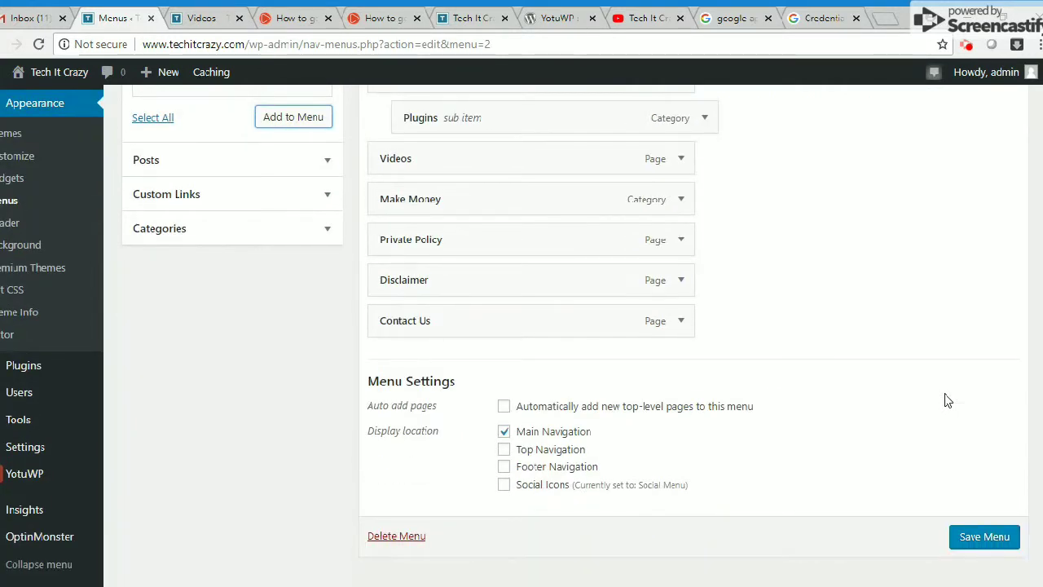
pyautogui.scroll(-1, 948, 400)
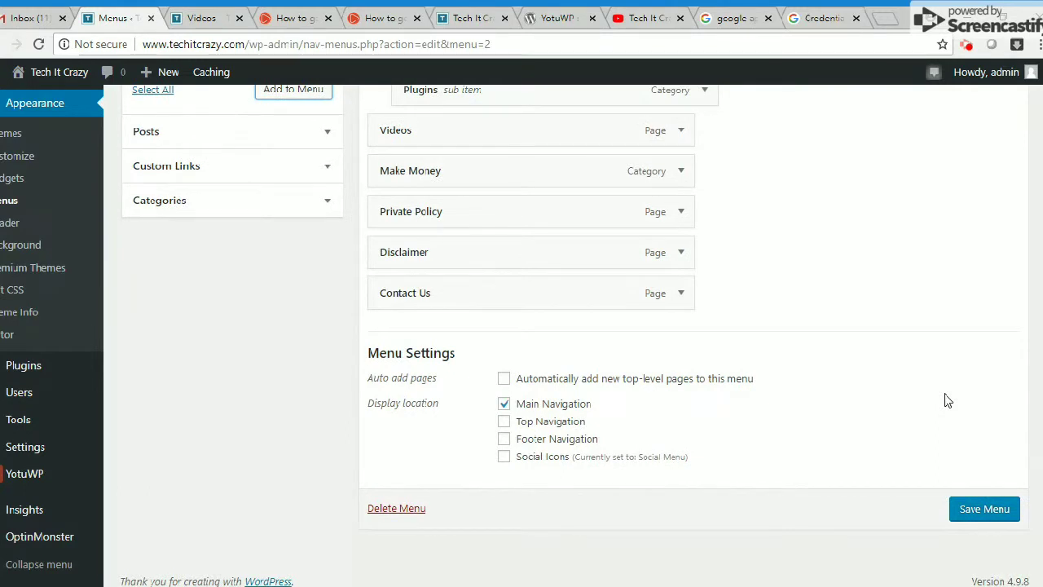
pyautogui.scroll(-1, 948, 400)
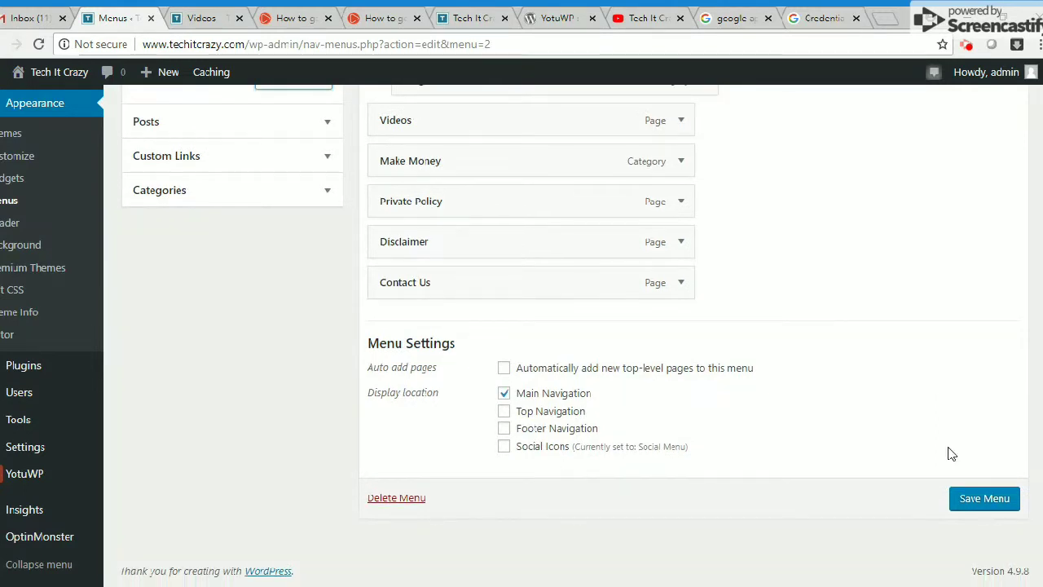
pyautogui.click(973, 498)
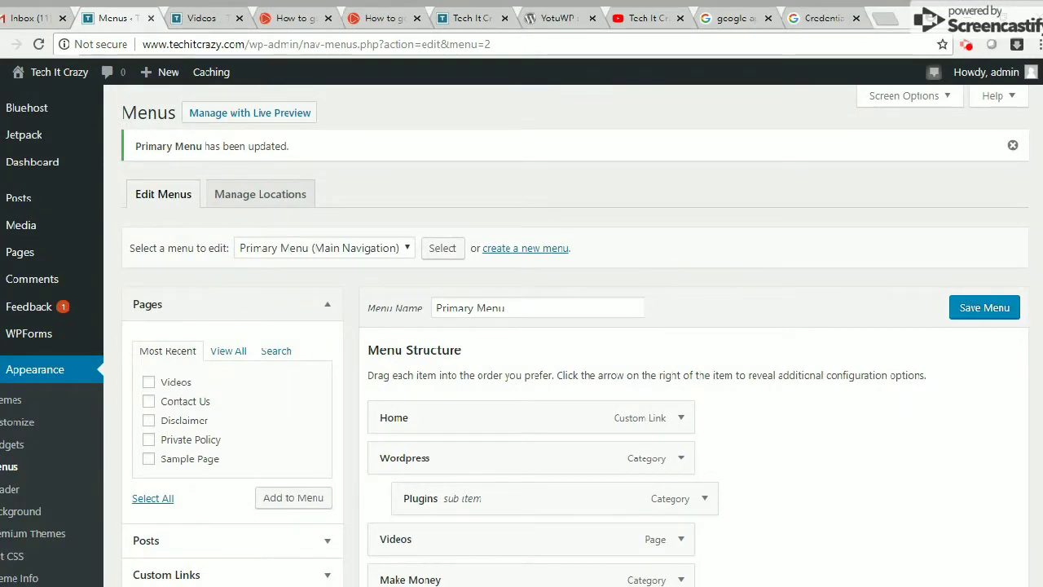
# - Return to the published Videos page, reload it and open Videos from the site's navigation menu
pyautogui.click(201, 18)
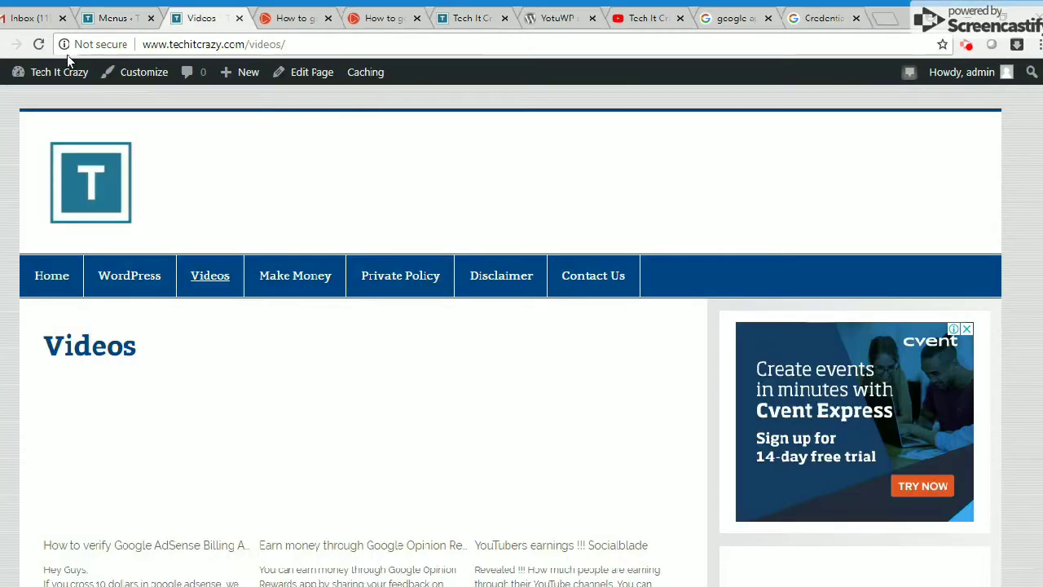
pyautogui.click(42, 49)
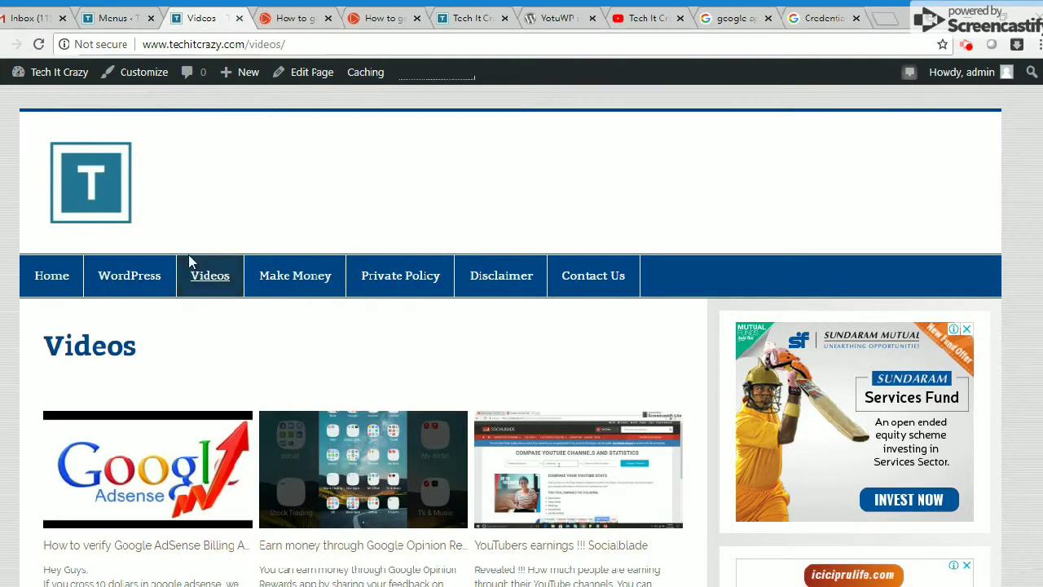
pyautogui.click(210, 278)
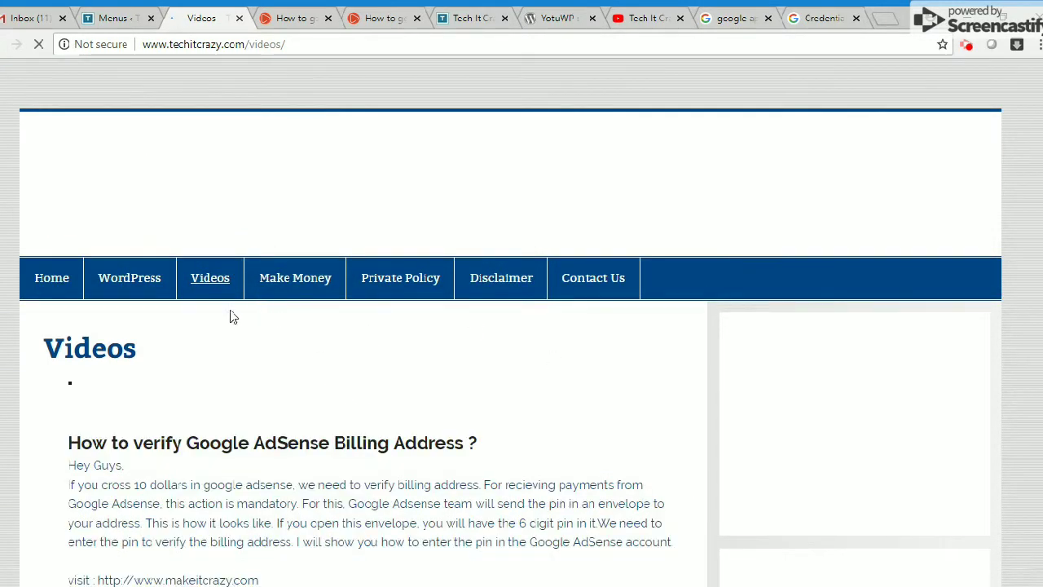
# - Examine the video gallery and the rest of the Videos page down to the footer
pyautogui.scroll(-2, 431, 349)
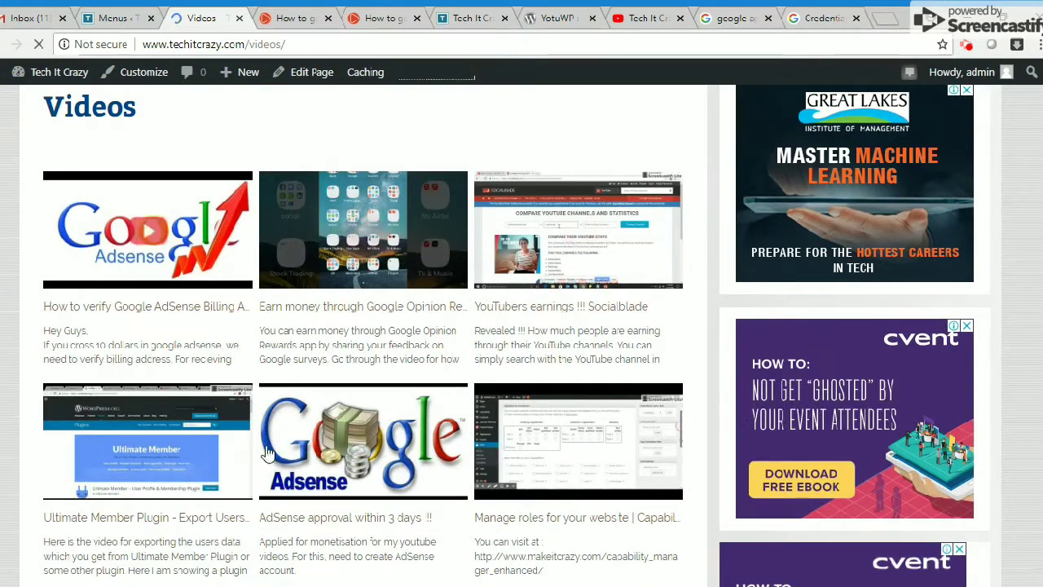
pyautogui.scroll(-4, 521, 395)
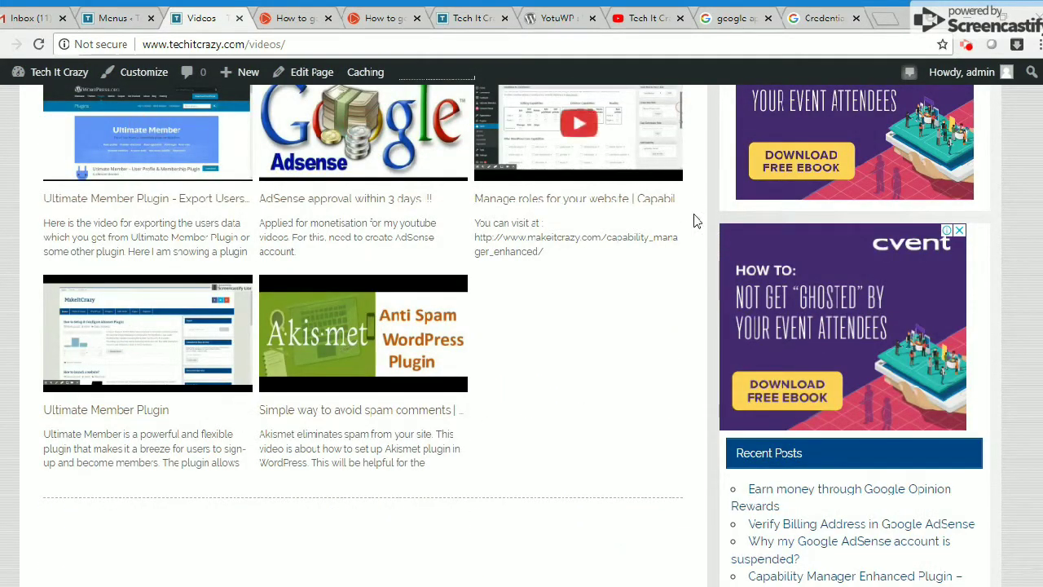
pyautogui.scroll(-1, 665, 391)
pyautogui.scroll(-3, 666, 392)
pyautogui.scroll(-2, 660, 419)
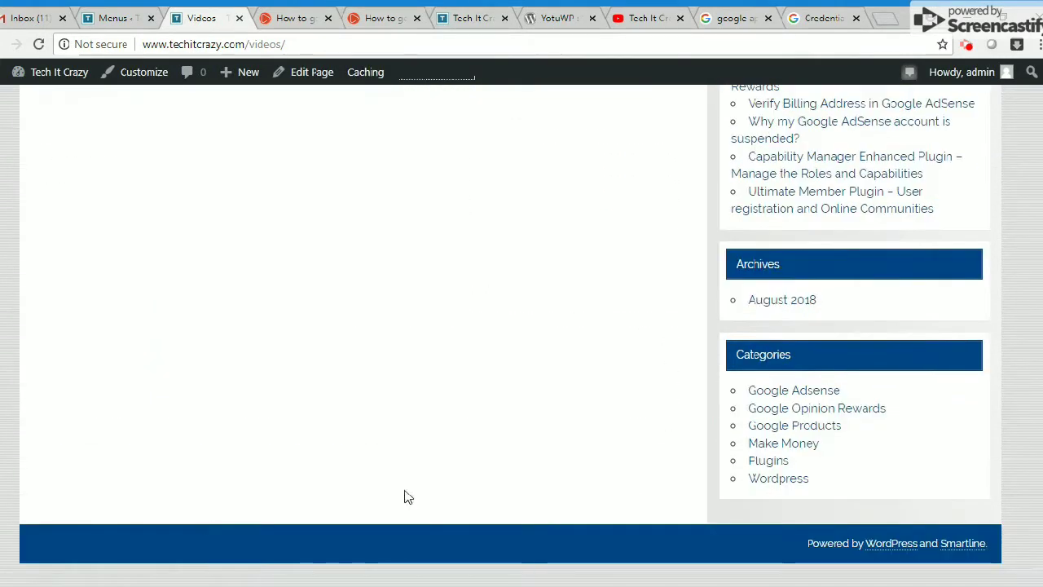
pyautogui.scroll(2, 285, 461)
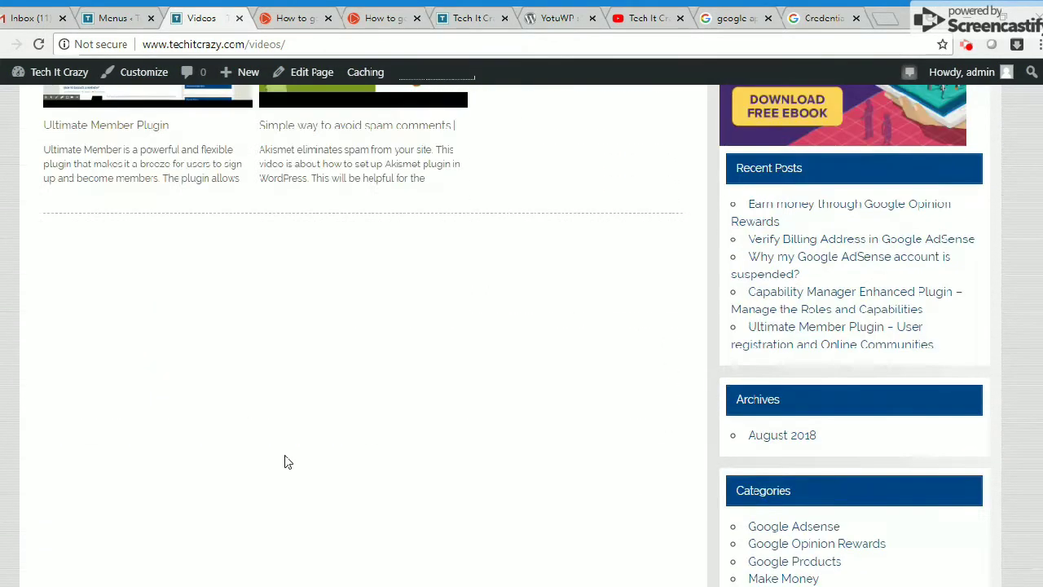
pyautogui.scroll(1, 285, 462)
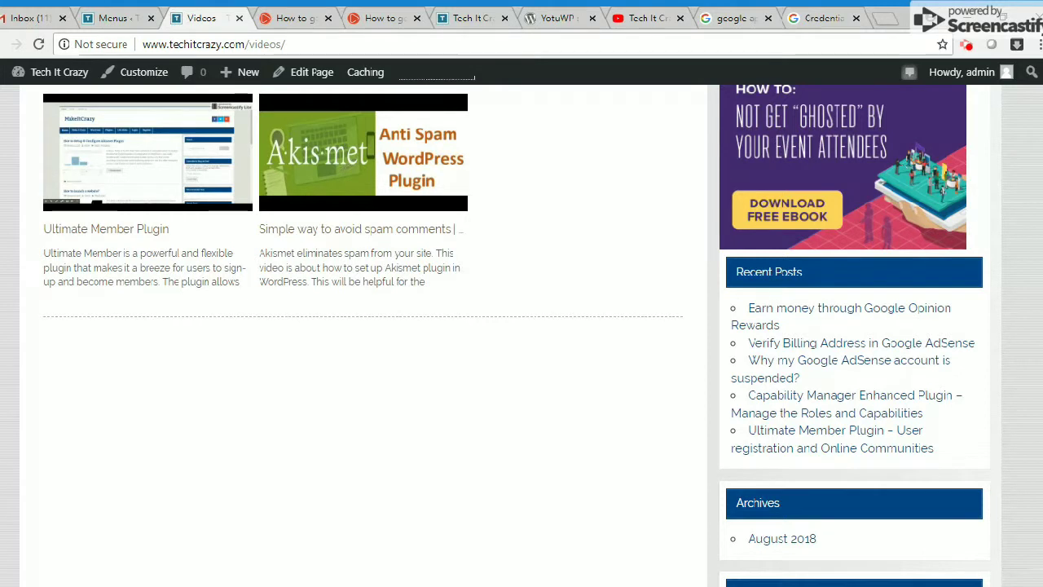
pyautogui.scroll(6, 334, 417)
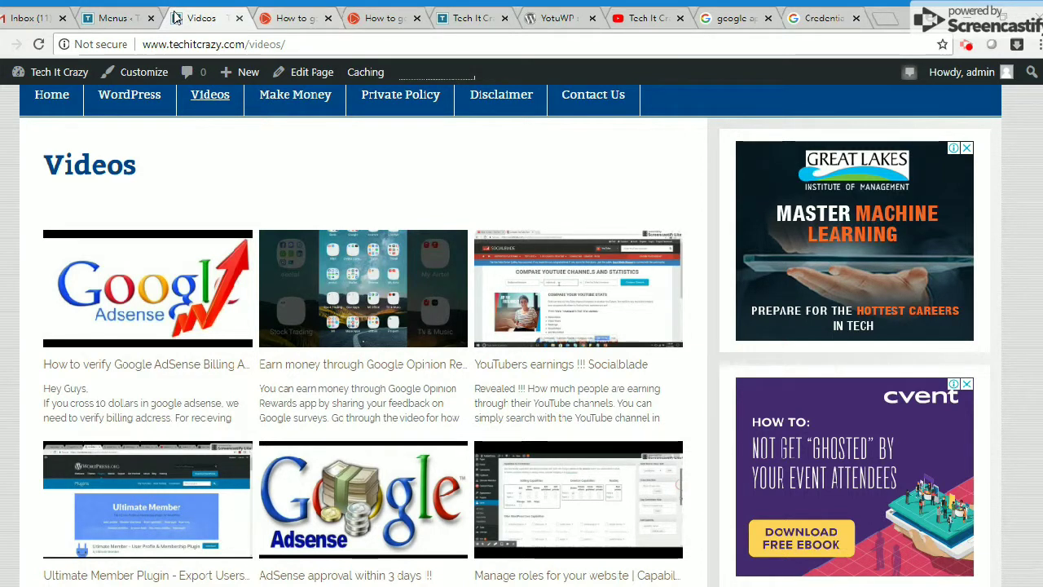
# - Switch to the YotuWP plugin page on WordPress.org and examine its features, ratings and resolved support issues
pyautogui.click(542, 18)
pyautogui.scroll(3, 868, 354)
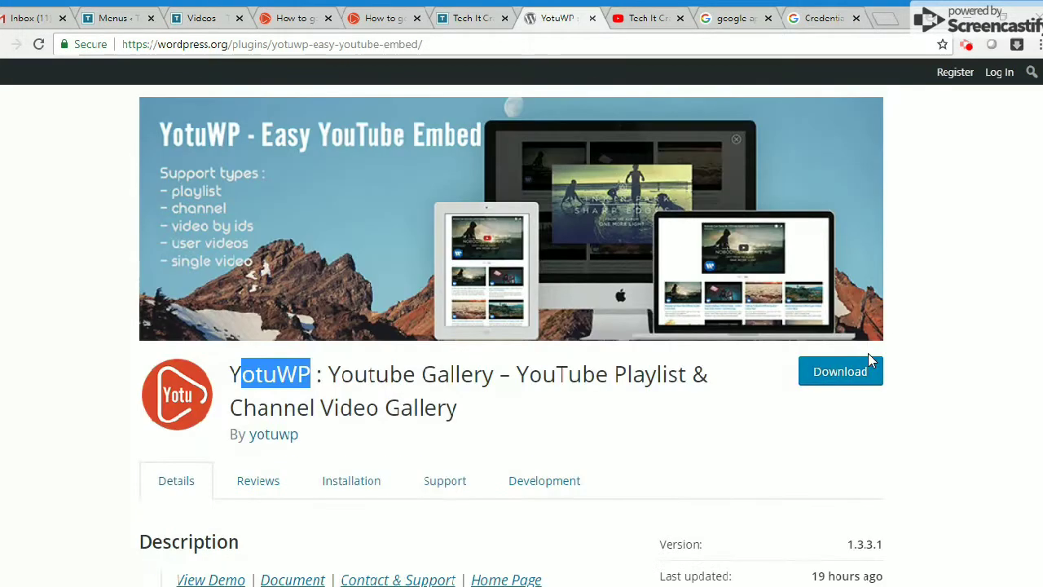
pyautogui.scroll(-10, 915, 358)
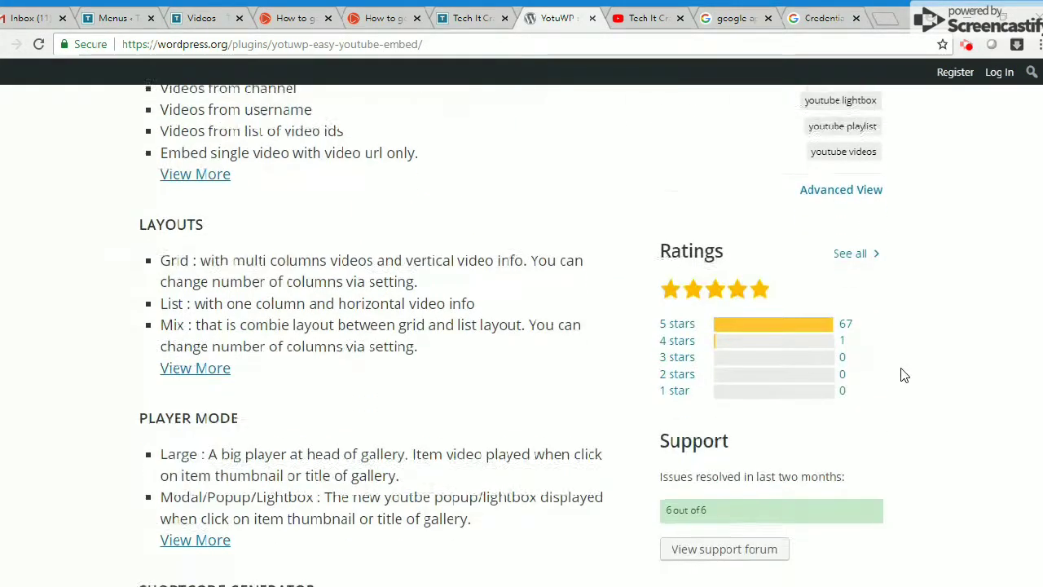
pyautogui.scroll(-1, 903, 374)
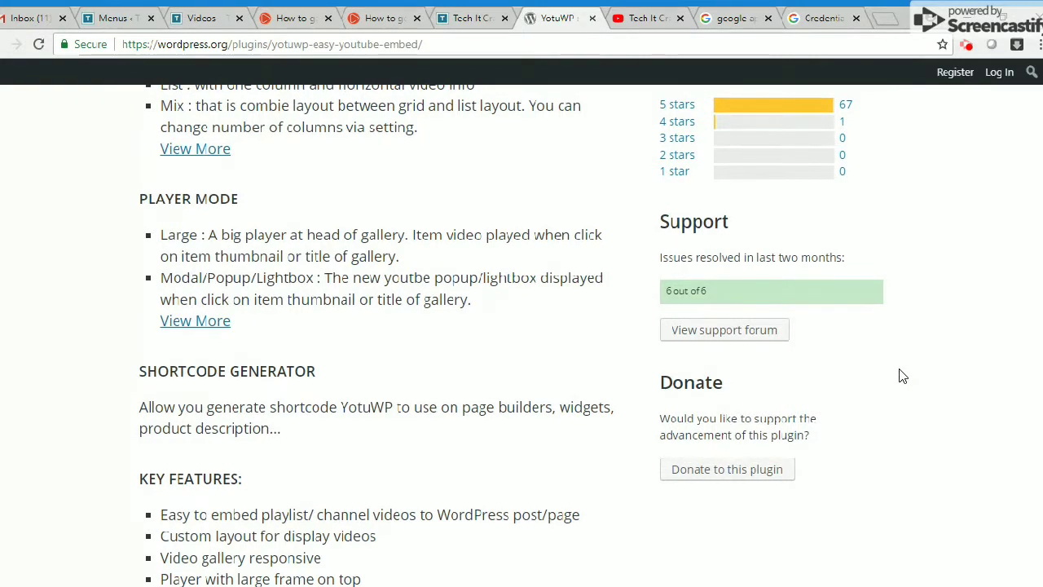
pyautogui.scroll(1, 901, 372)
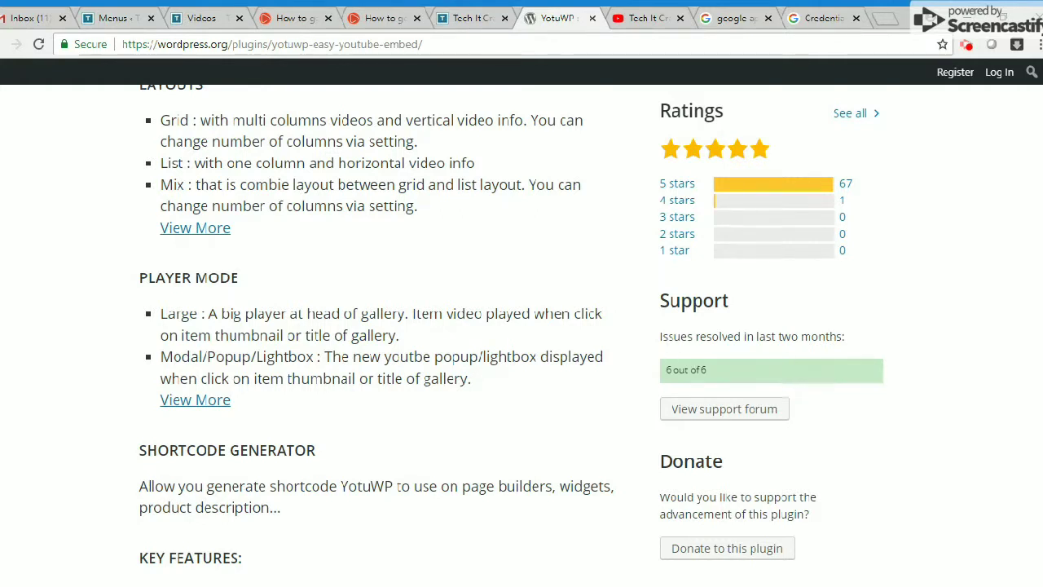
pyautogui.moveTo(683, 336); pyautogui.dragTo(797, 336)
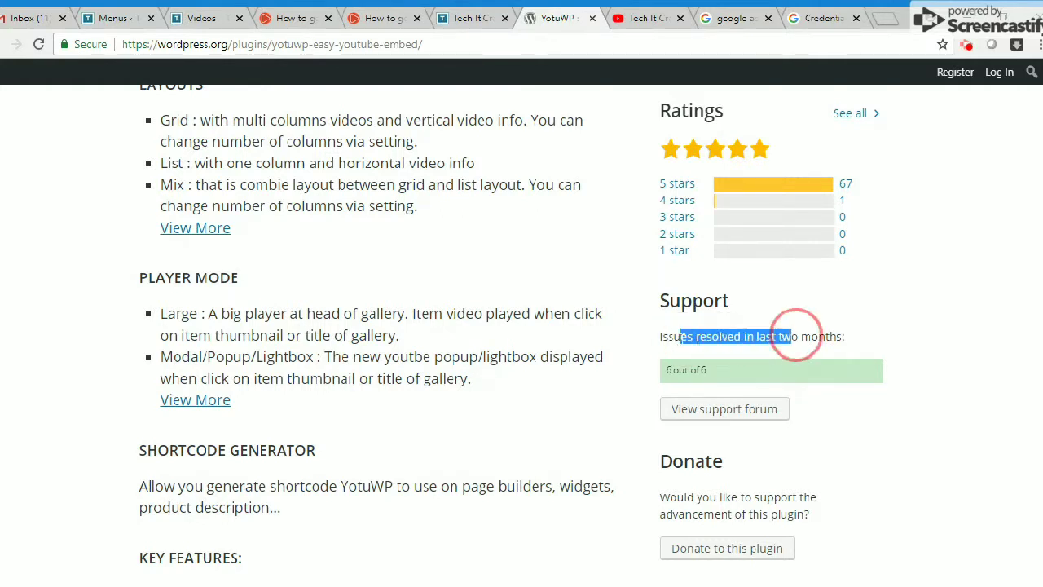
pyautogui.click(725, 371)
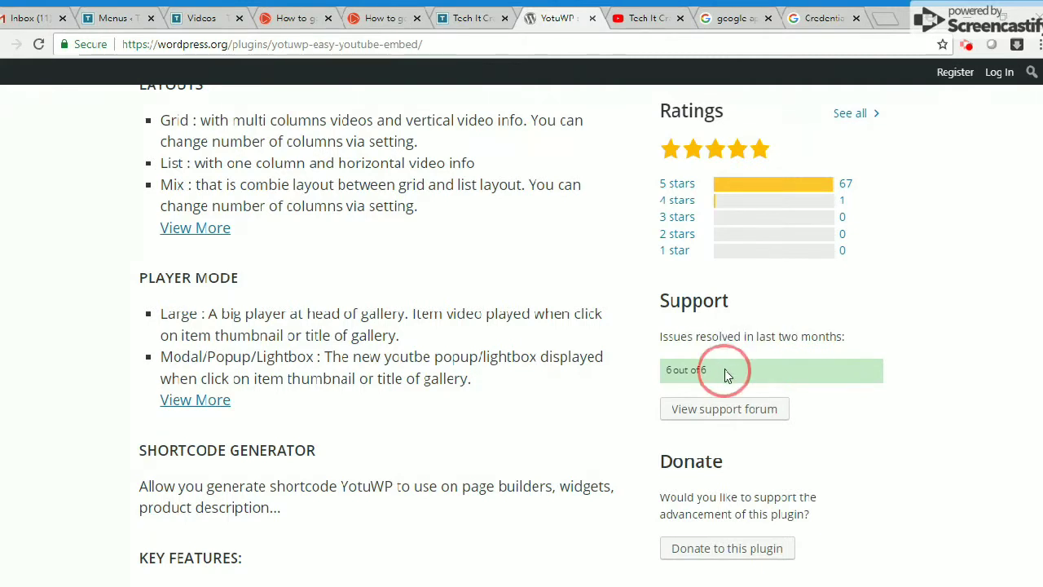
pyautogui.tripleClick(725, 371)
pyautogui.click(726, 371)
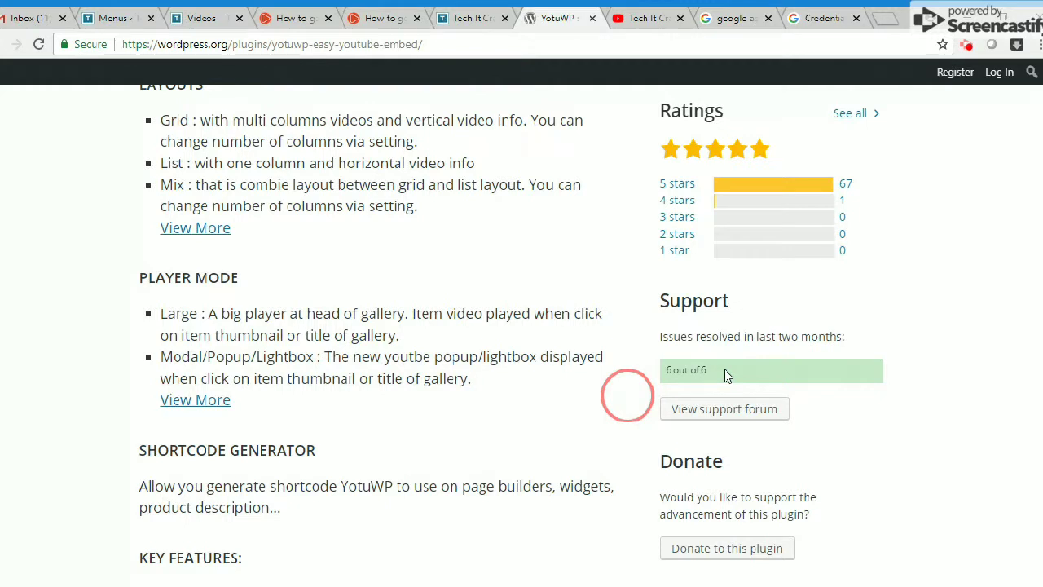